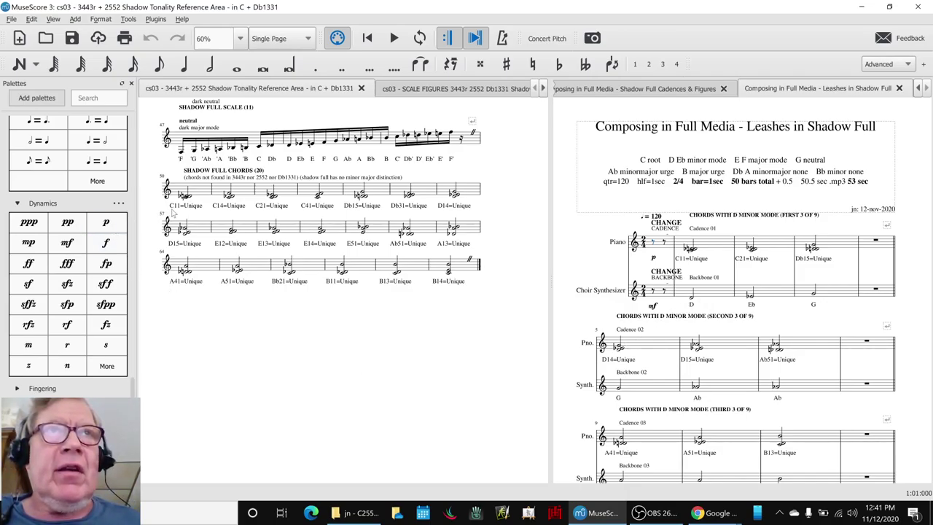
Paste the reference C11 chord onto Cadence 01's C11 chord in the Leashes in Shadow Full score
left_click(201, 193)
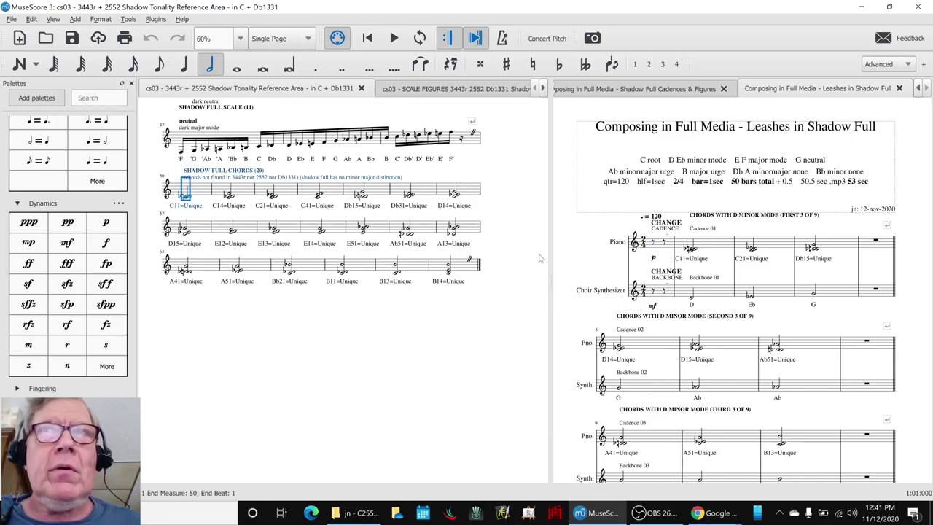
left_click(715, 250)
key("ctrl+v")
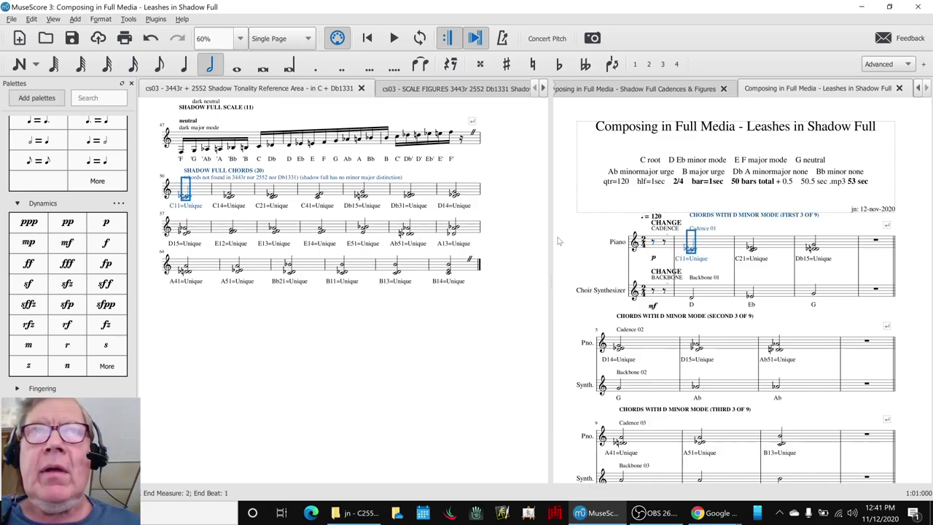
left_click(203, 191)
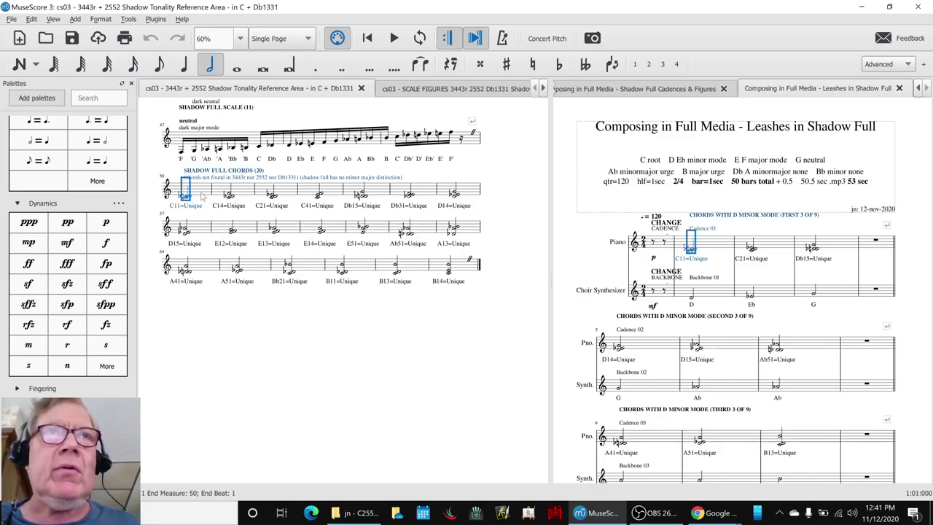
left_click(257, 323)
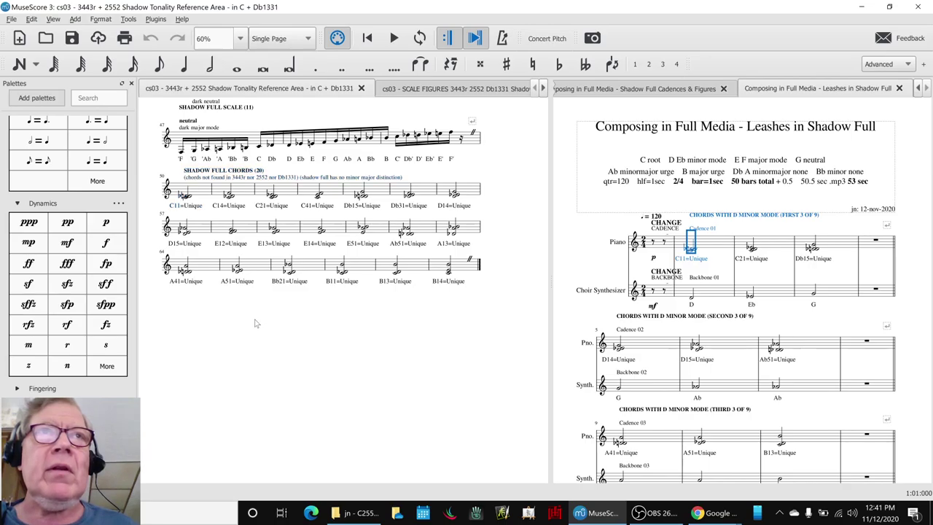
left_click(724, 250)
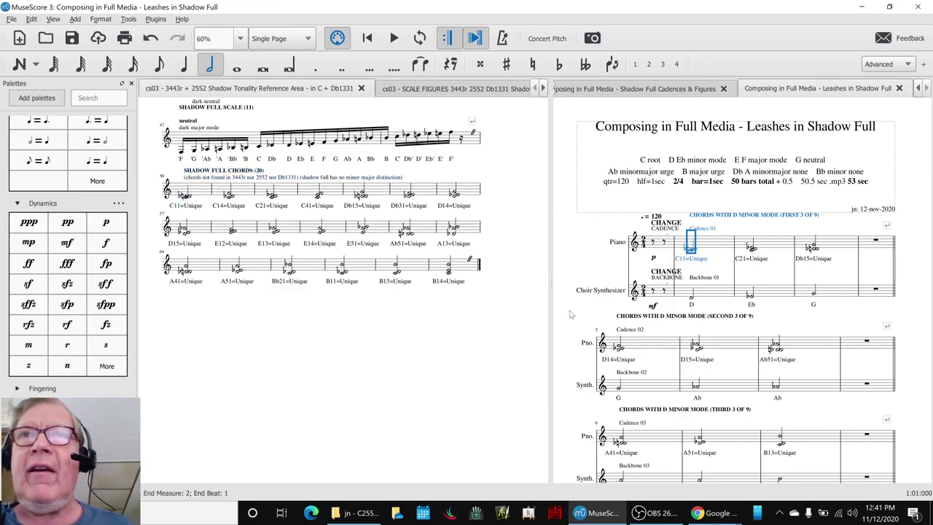
key("space")
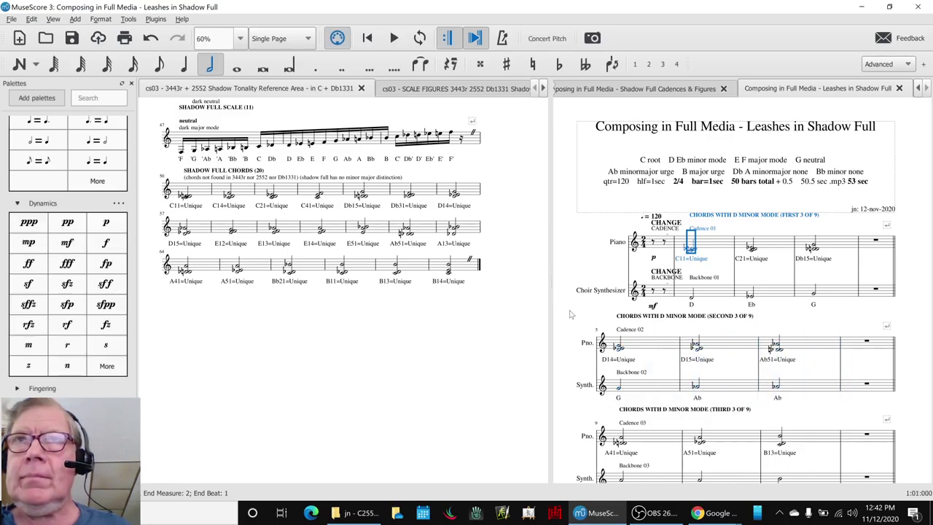
Stop the cadence playback, clear the score selection, and minimize the streaming software window
key("space")
key("Escape")
key("ctrl+Home")
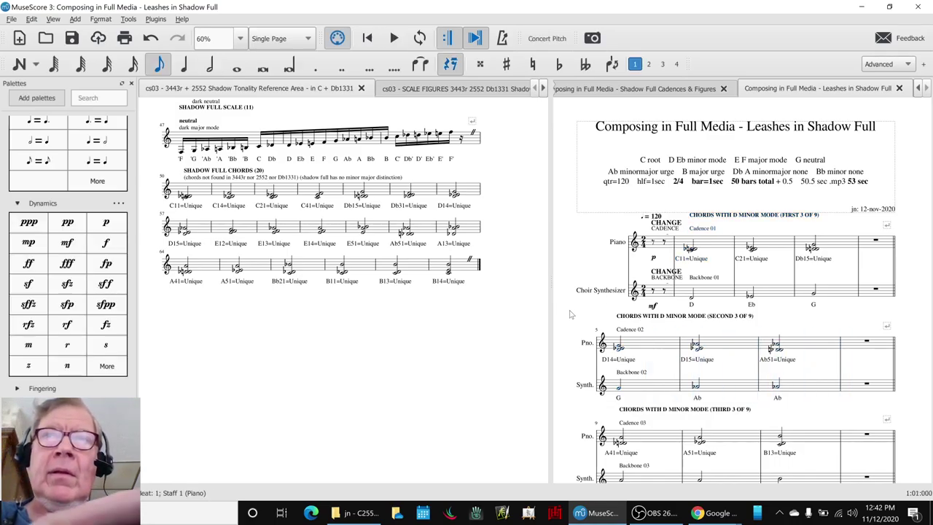
key("Escape")
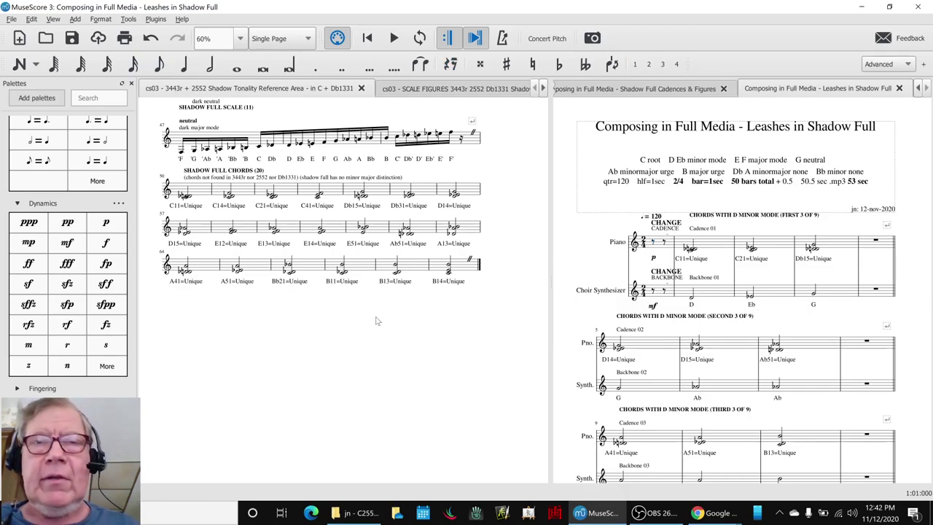
key("alt+Tab")
key("alt+Tab")
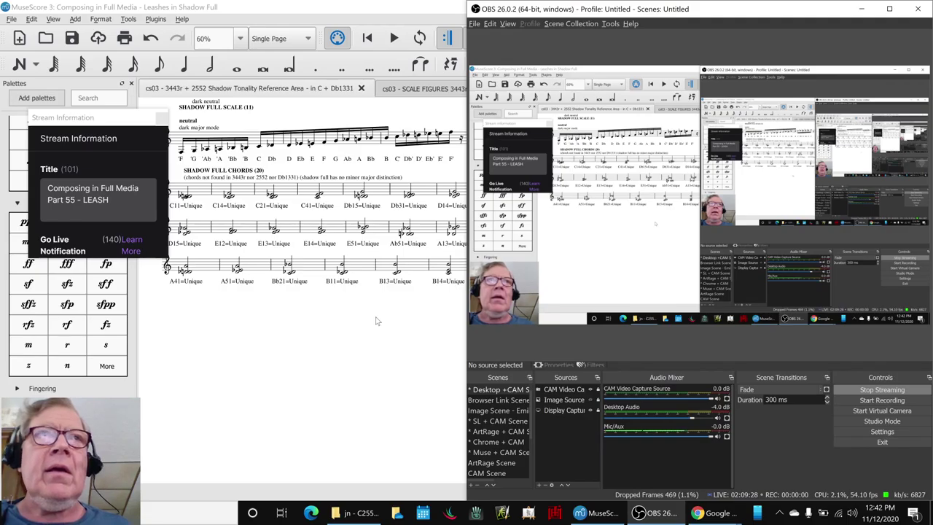
left_click(866, 10)
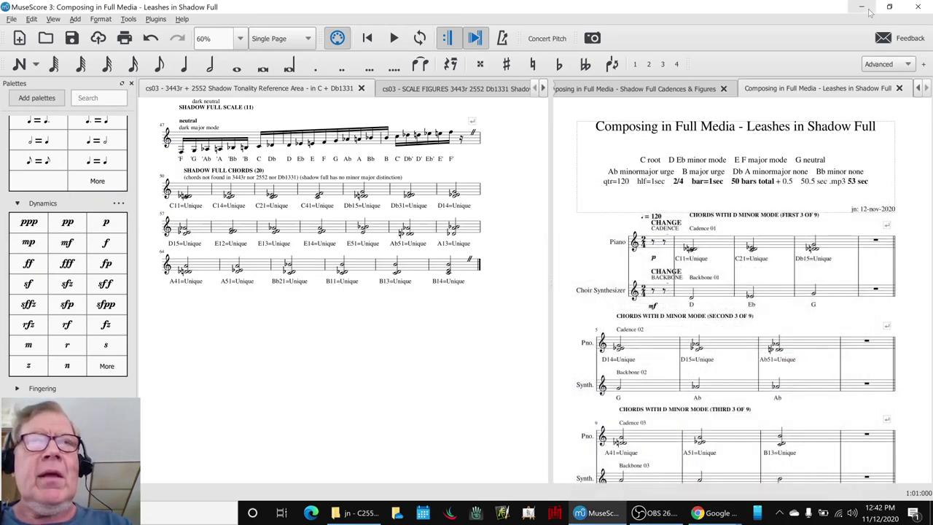
Switch to the notes spreadsheet and select the copied leashes note in H16
key("alt+Tab")
key("alt+Tab")
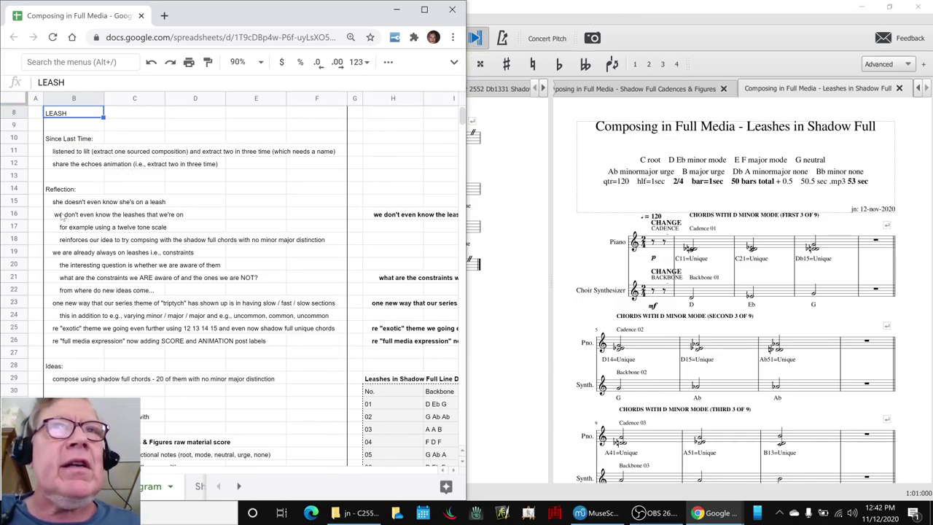
left_click(377, 218)
key("Right")
key("Right")
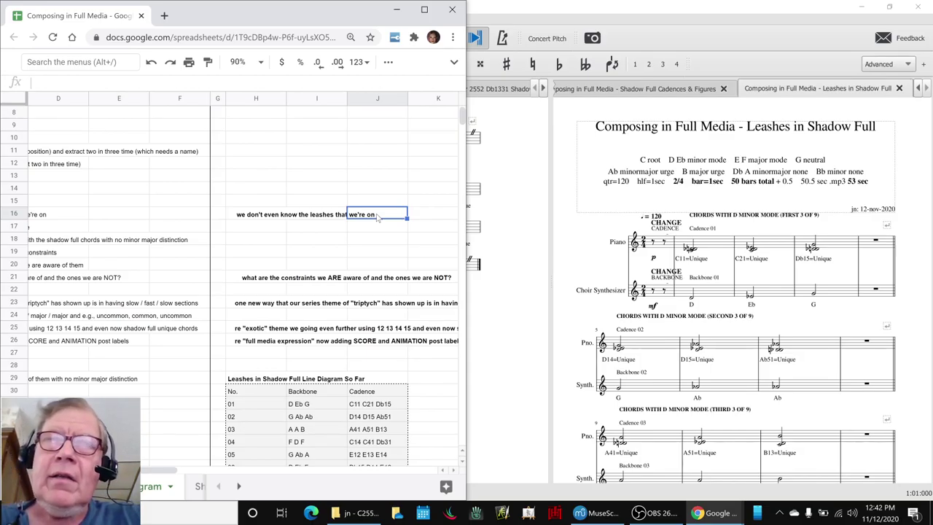
key("Left")
key("Left")
key("Left")
key("Left")
key("Left")
key("Left")
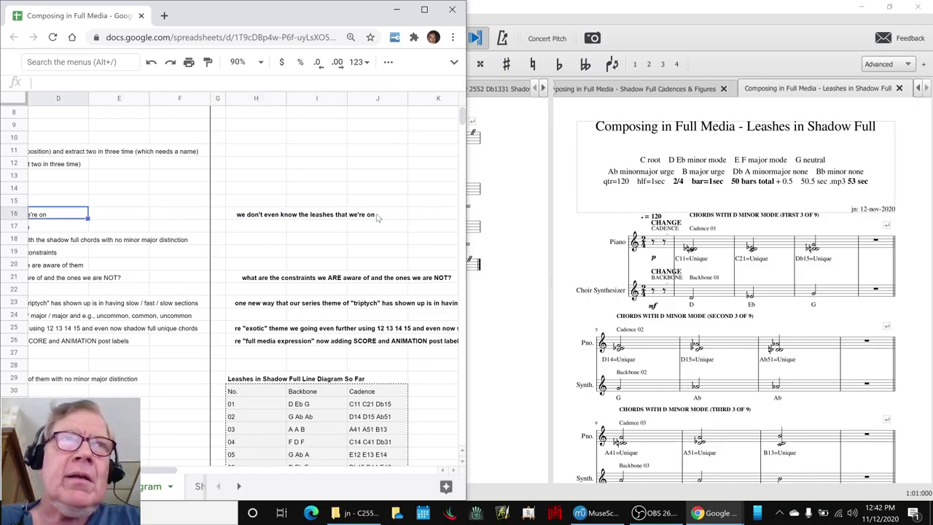
key("Left")
key("Left")
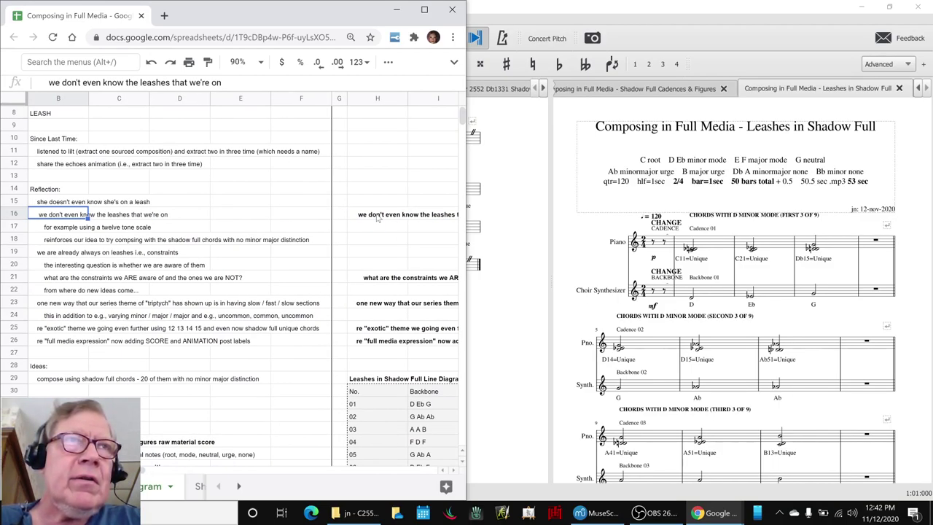
scroll(378, 219, "left", 1)
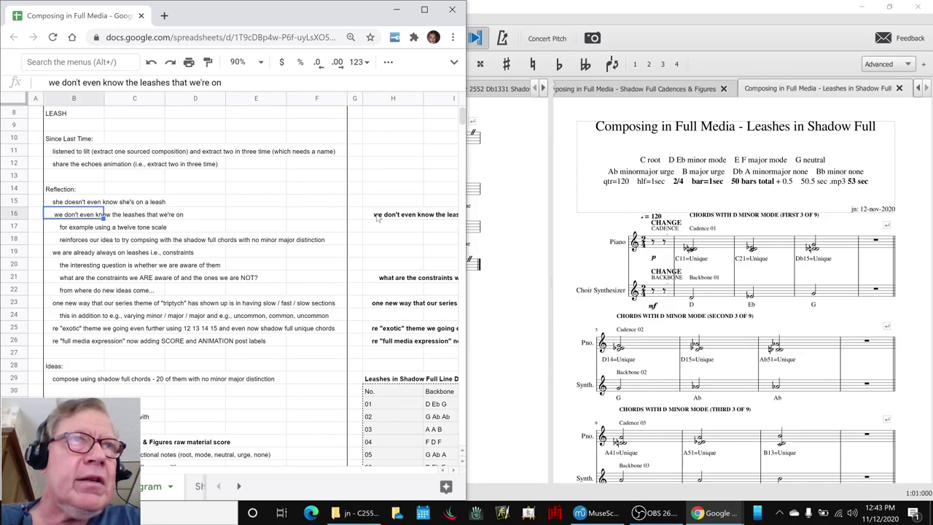
key("Up")
key("Return")
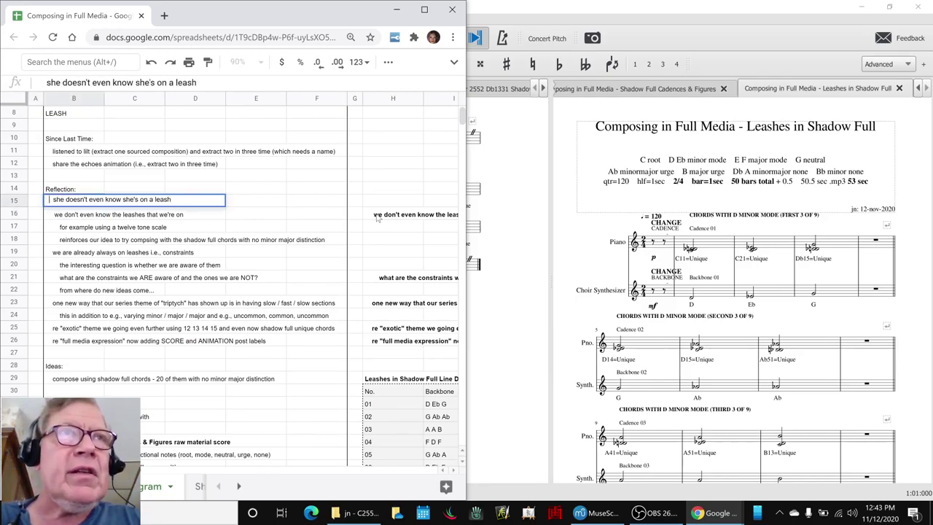
key("Return")
key("Return")
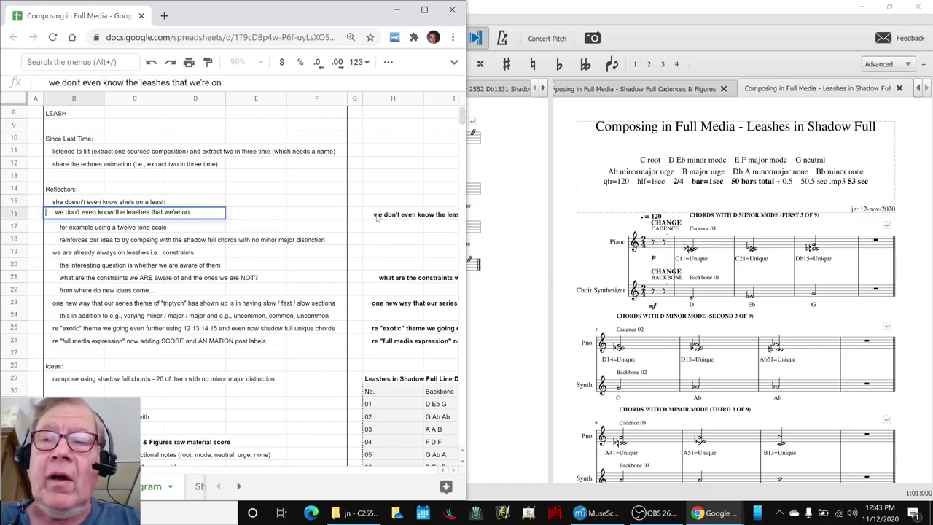
key("Return")
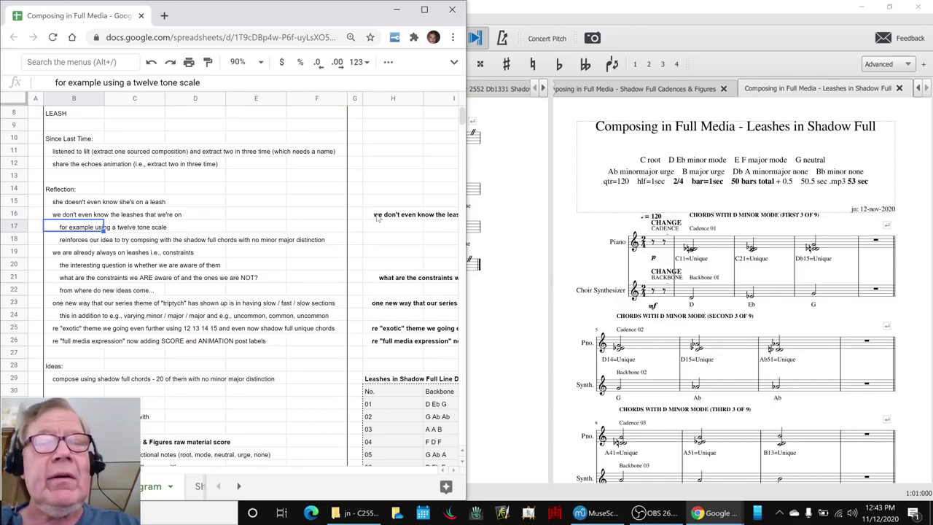
Bold the 'for example using a twelve tone scale' note in B17, then move to B18
key("ctrl+b")
key("Right")
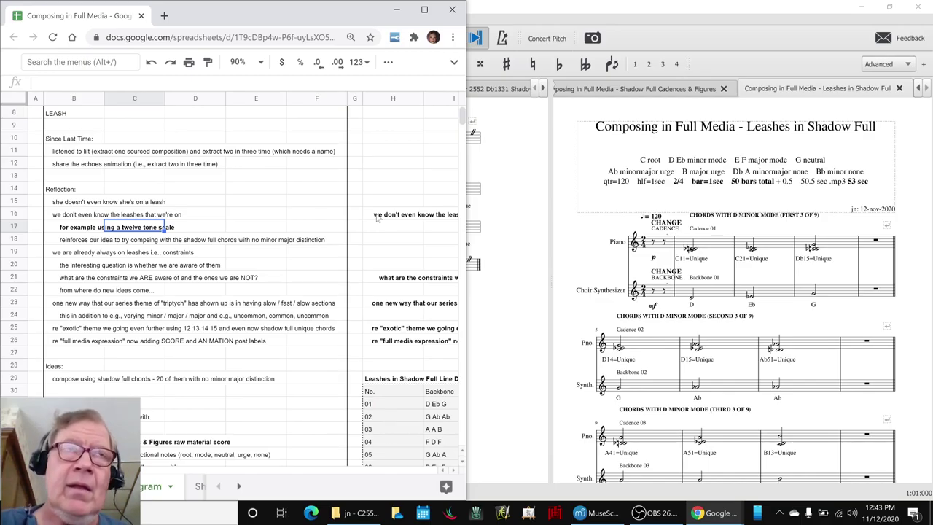
key("Down")
key("Left")
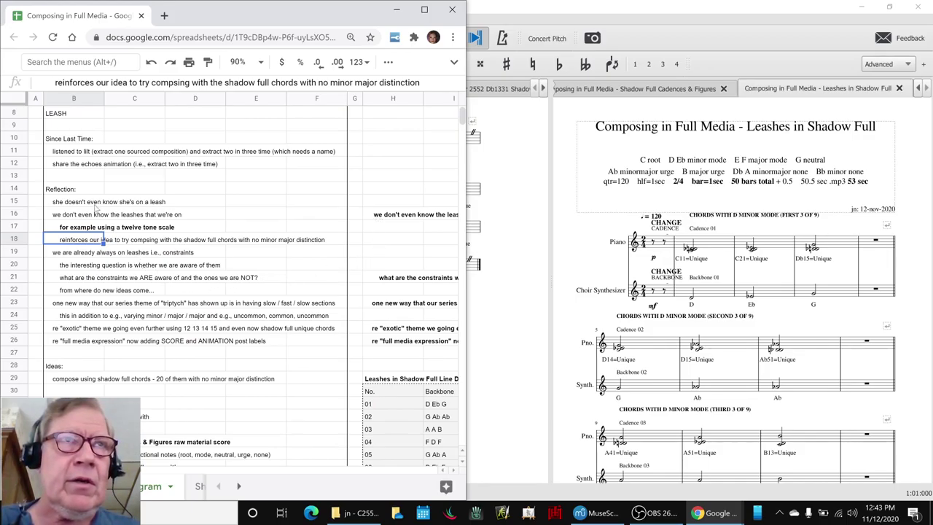
Review the constraints notes in rows 18–21, including the copied row 21 question
left_click(78, 257)
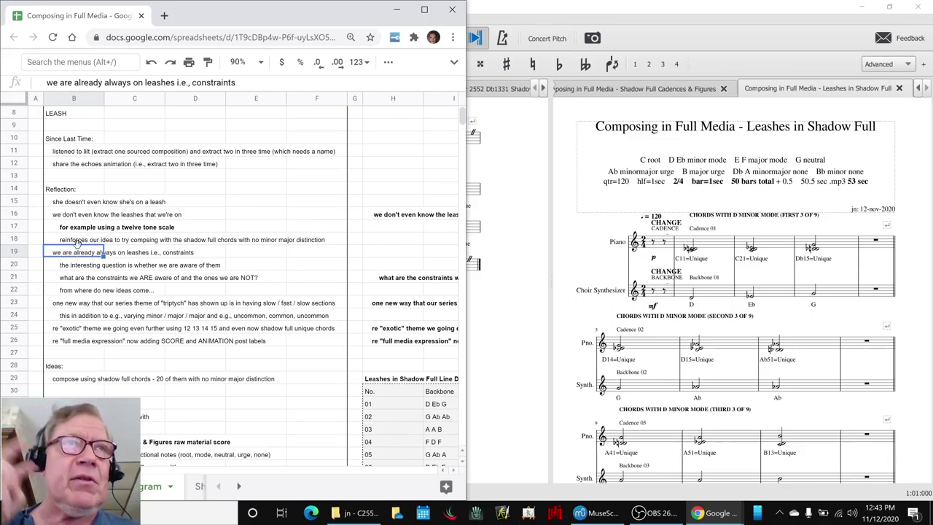
left_click(77, 241)
key("Up")
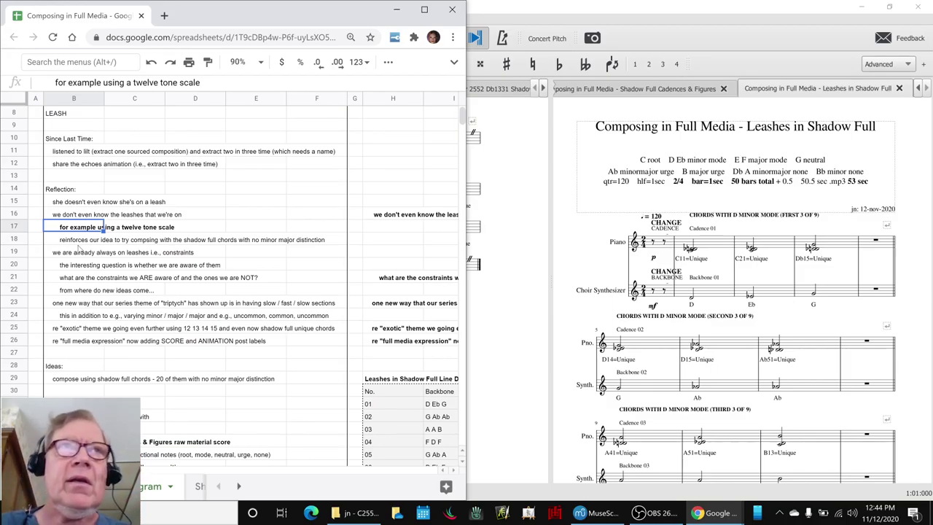
key("Down")
key("Down")
key("Down")
key("Down")
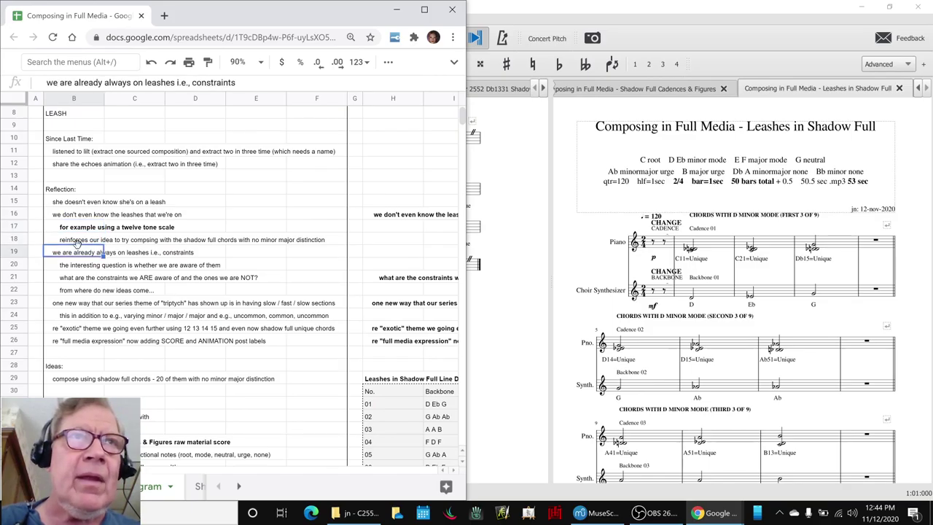
key("Right")
key("Right")
key("Right")
key("Right")
key("Right")
key("Right")
key("Right")
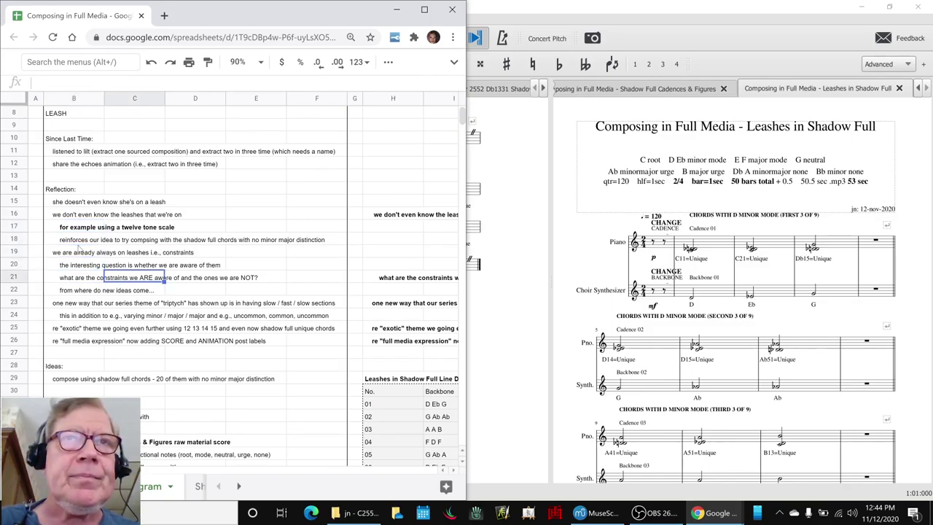
key("Right")
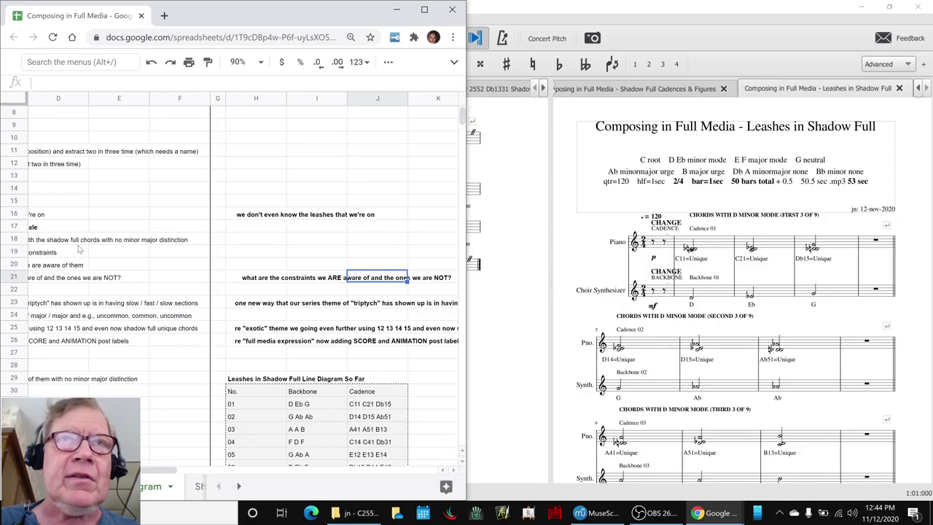
key("Left")
key("Left")
key("Left")
key("Left")
key("Left")
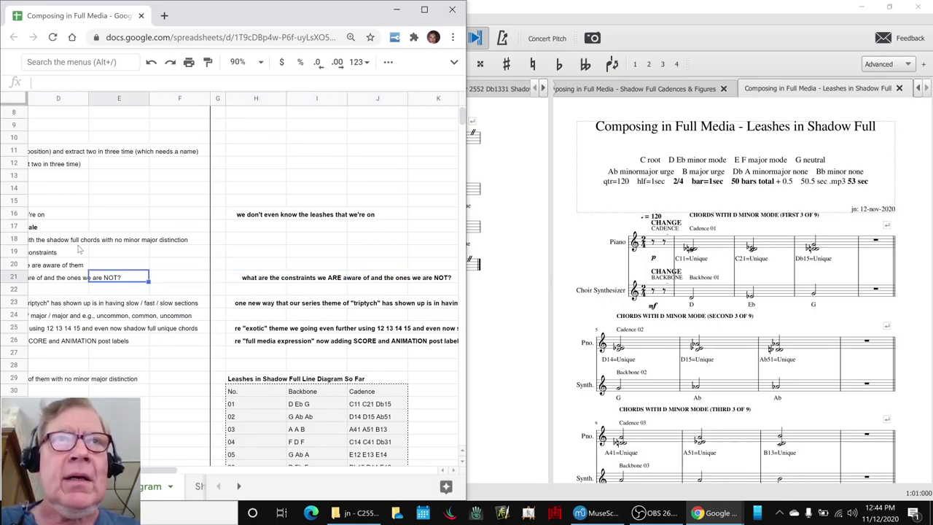
Read through the Reflection notes in rows 21–25, including the triptych and exotic-theme notes
key("Left")
key("Left")
key("Left")
key("Left")
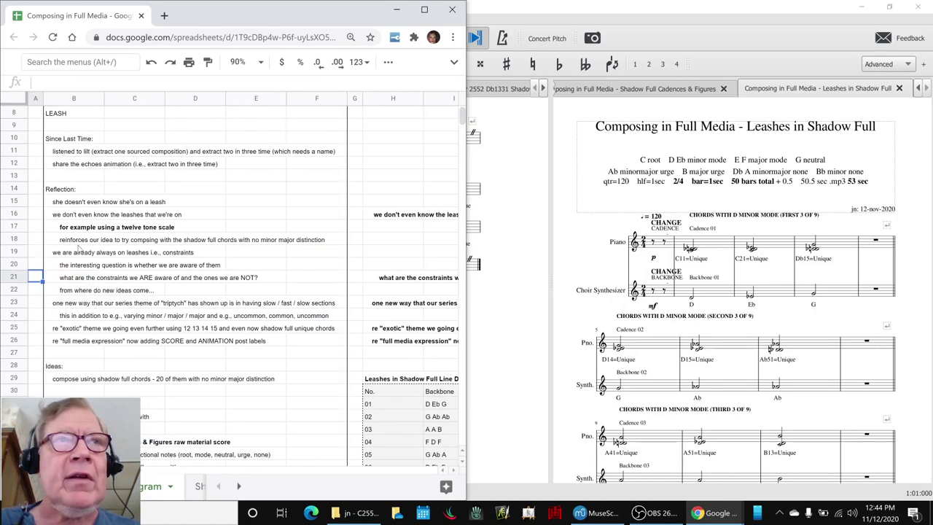
key("Right")
key("Right")
key("Down")
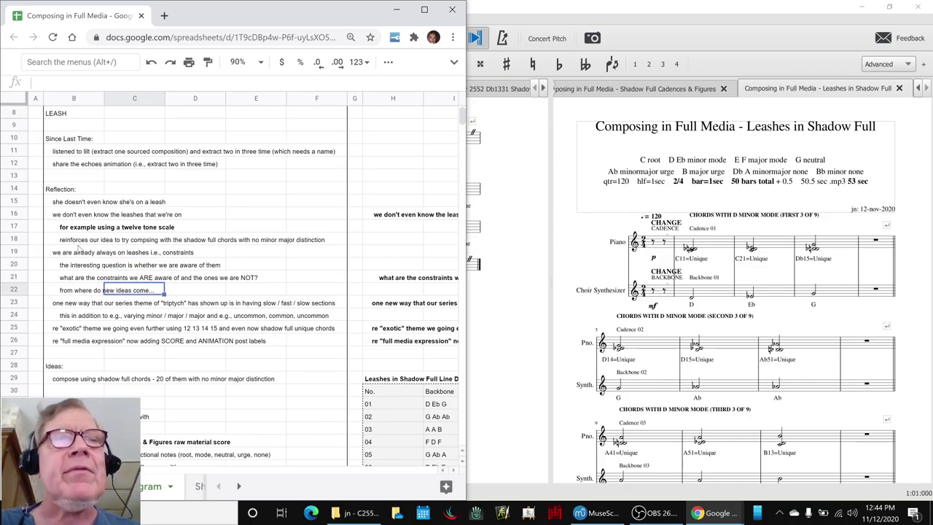
key("Down")
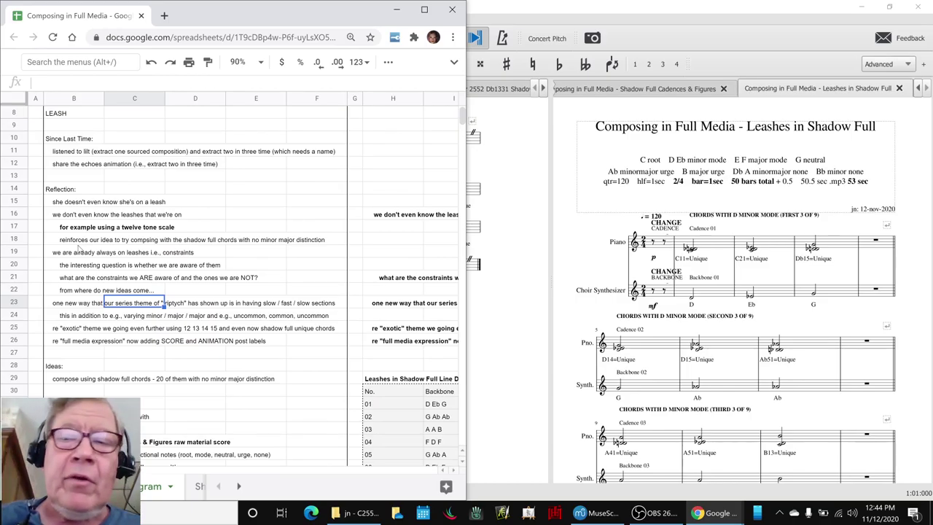
key("Down")
key("Down")
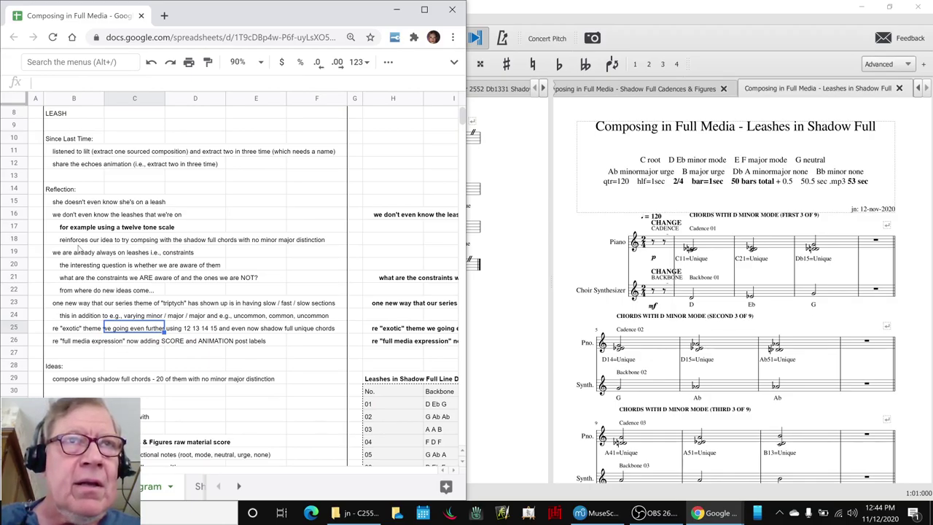
key("Right")
key("Up")
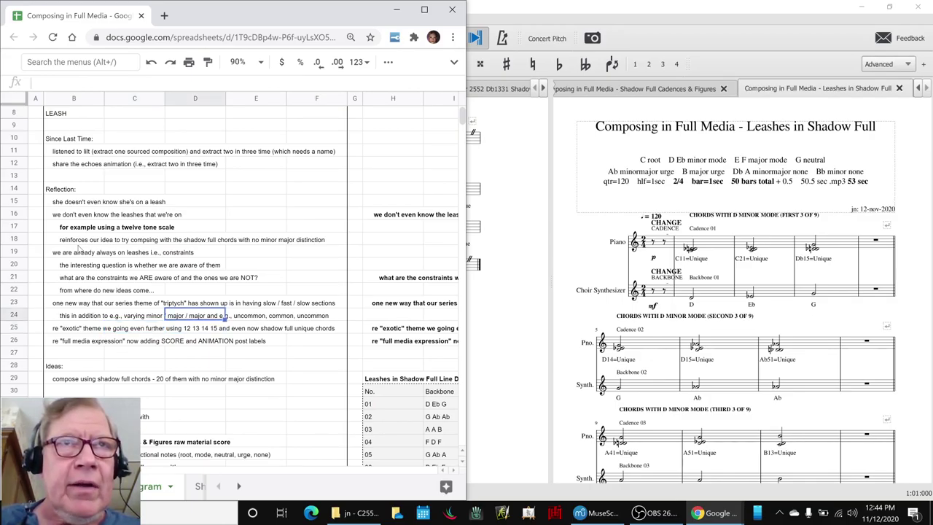
key("Down")
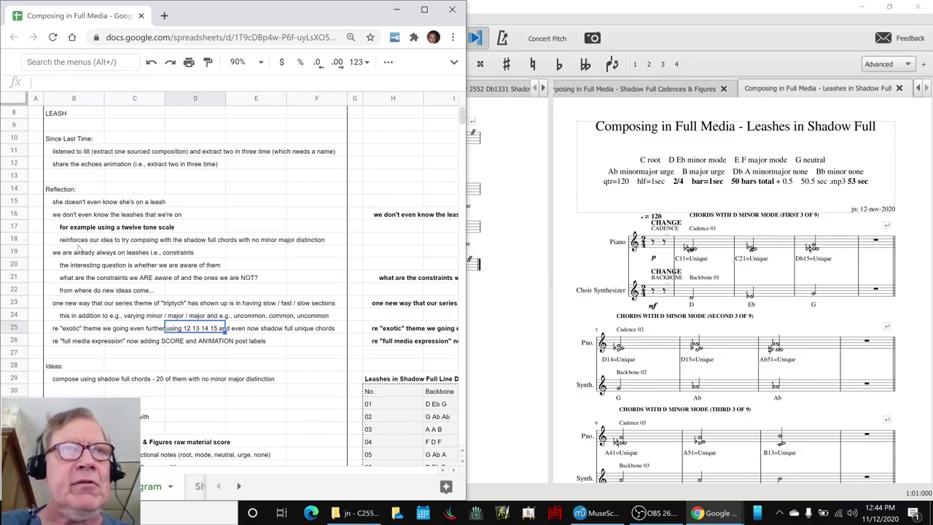
Read the full row 25 and row 26 notes, then switch back to MuseScore
key("Left")
key("Left")
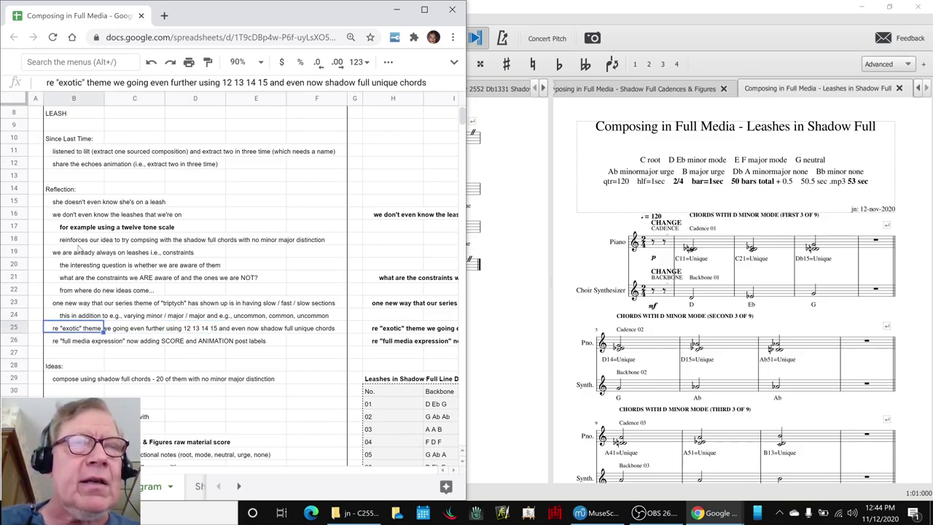
key("Right")
key("Right")
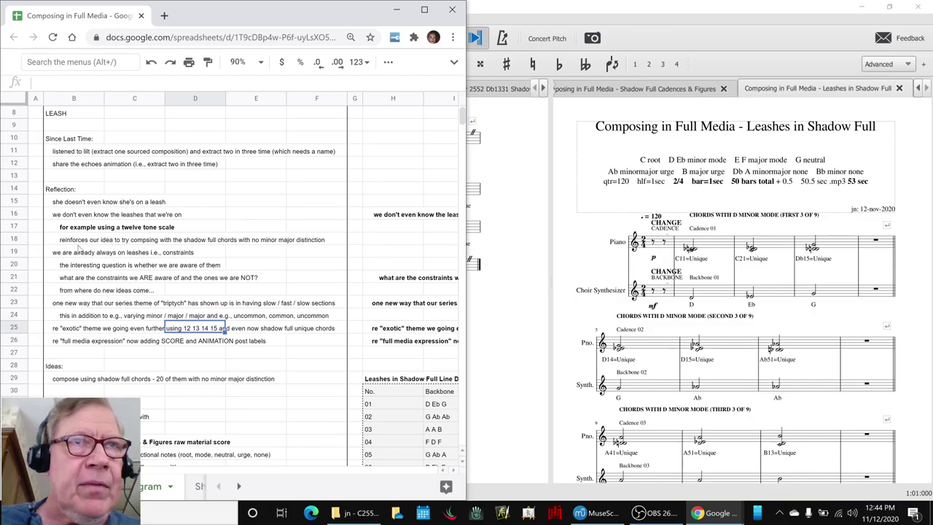
key("Down")
key("Left")
key("Left")
key("Left")
key("Right")
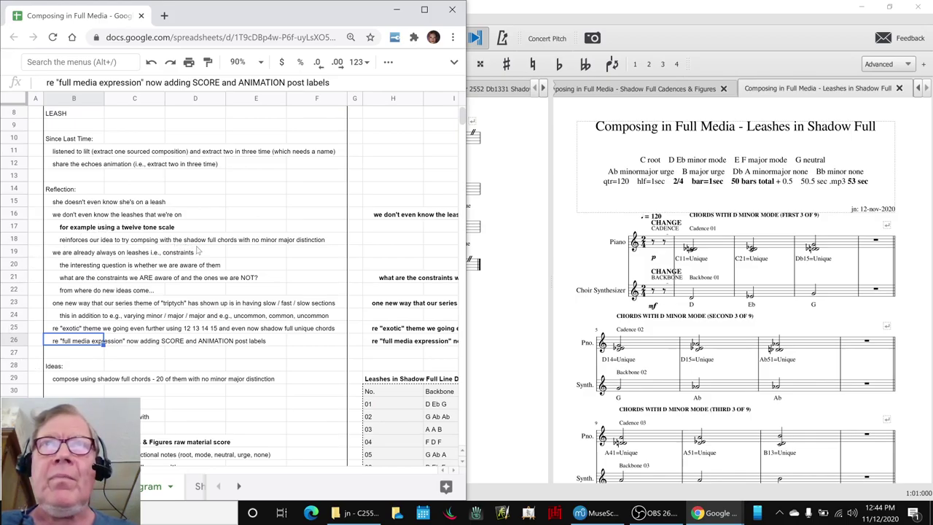
left_click(503, 261)
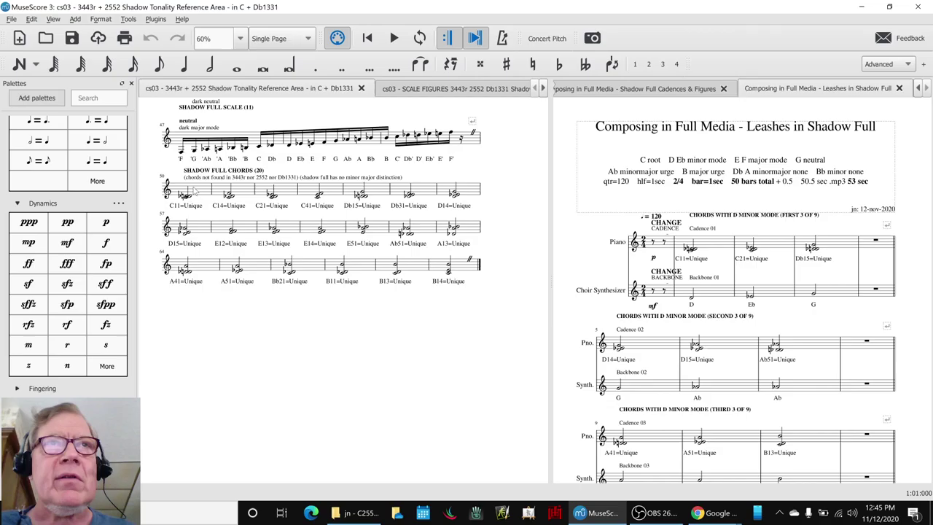
Select and deselect the SHADOW FULL CHORDS and their heading to review them
left_click(194, 192)
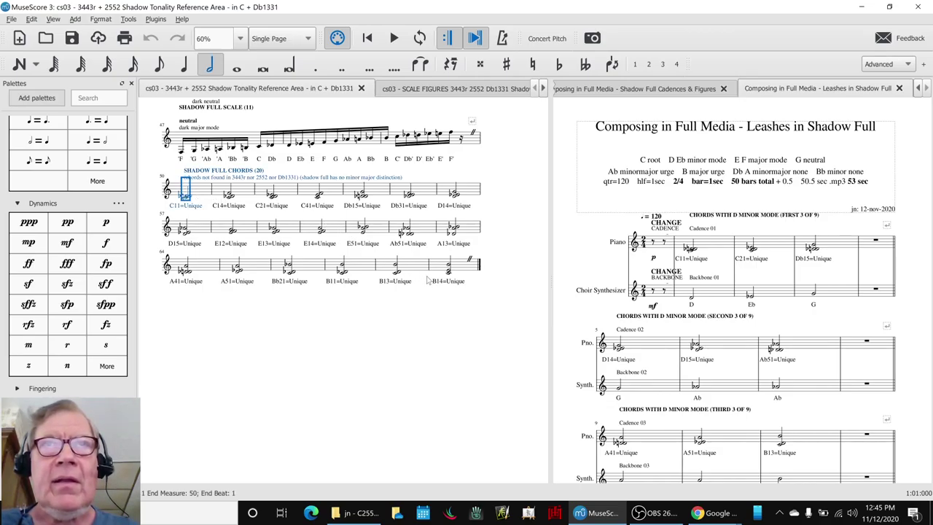
left_click(438, 275, "shift")
left_click(267, 321)
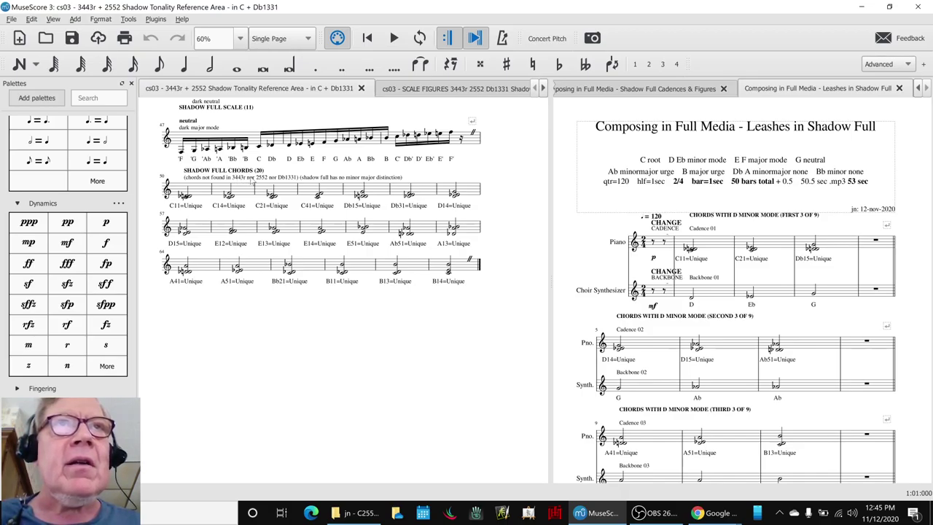
left_click(259, 179)
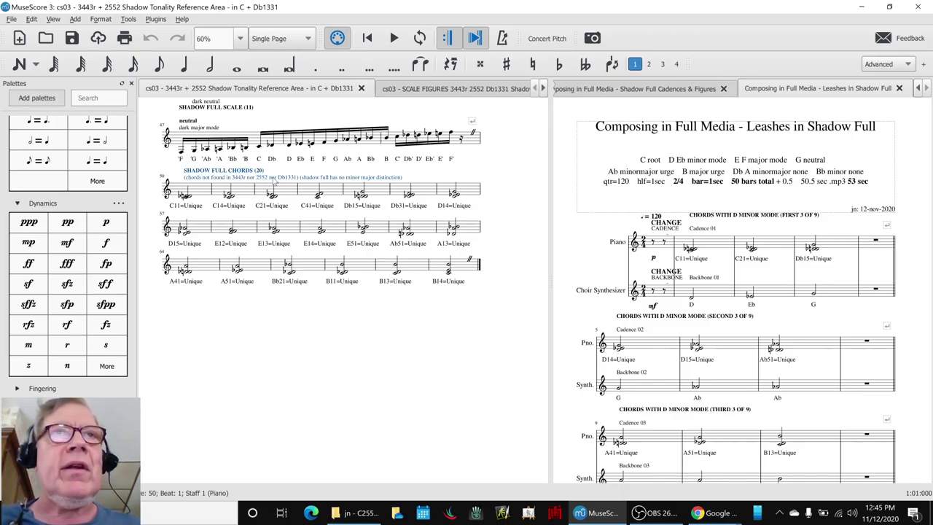
left_click(229, 328)
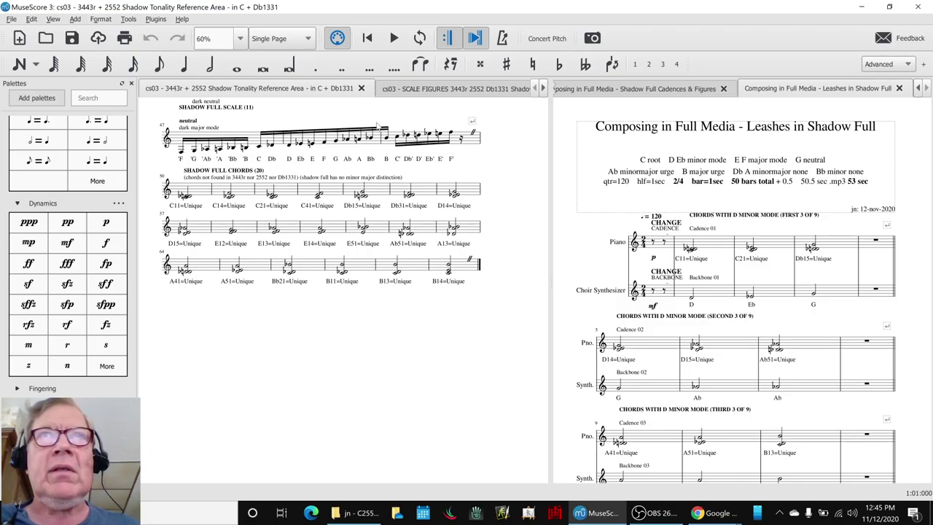
Scroll the score tabs and switch to the Shadow Full Cadences & Figures score
left_click(542, 89)
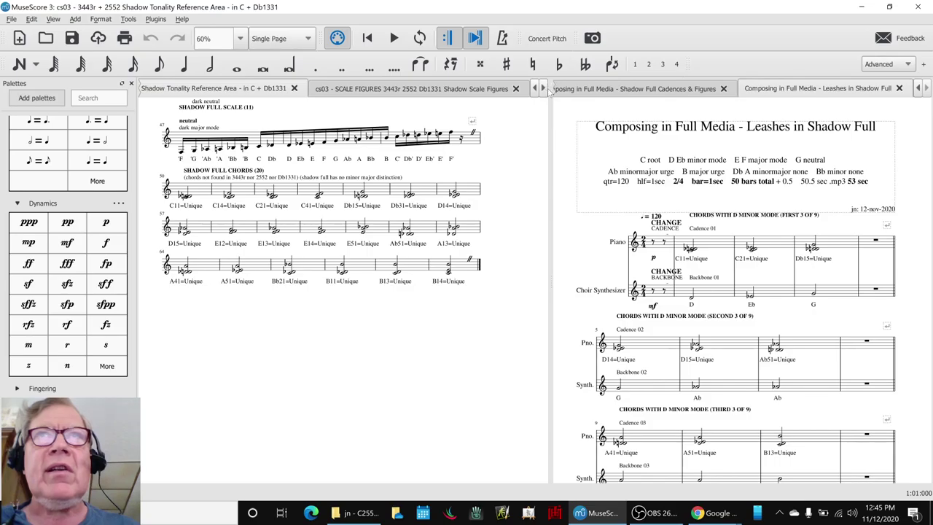
left_click(544, 88)
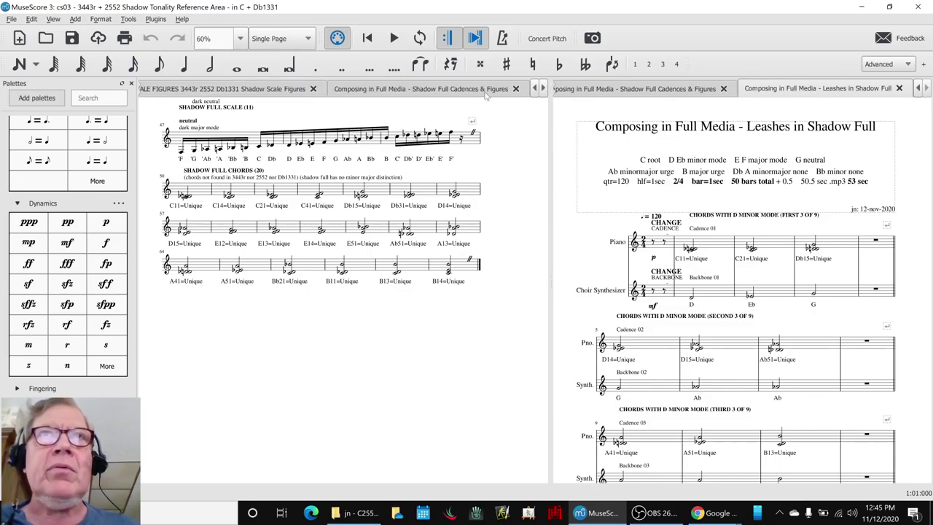
left_click(486, 90)
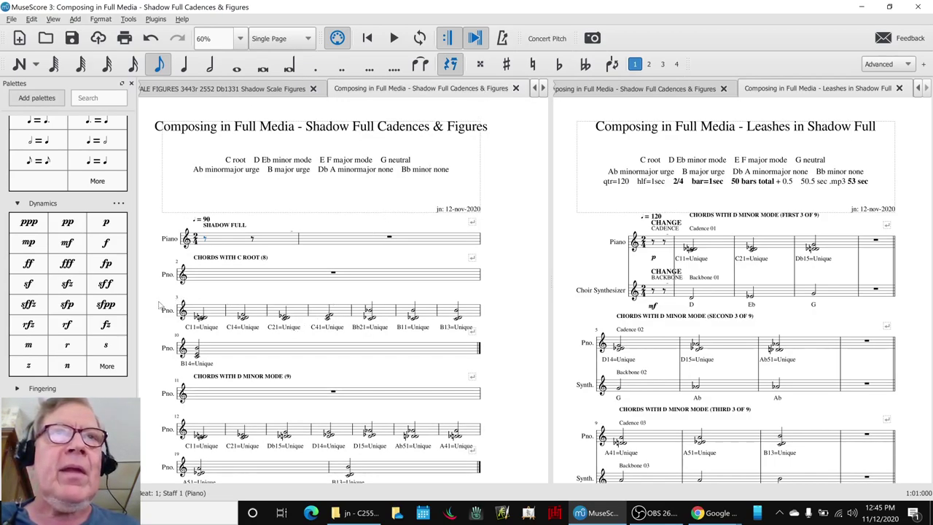
scroll(159, 305, "down", 2)
left_click(212, 434)
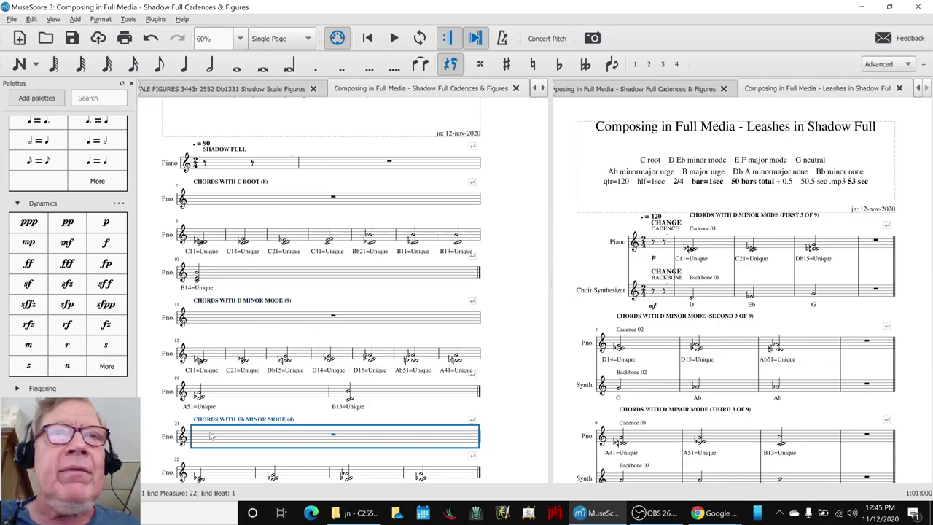
scroll(219, 408, "up", 3)
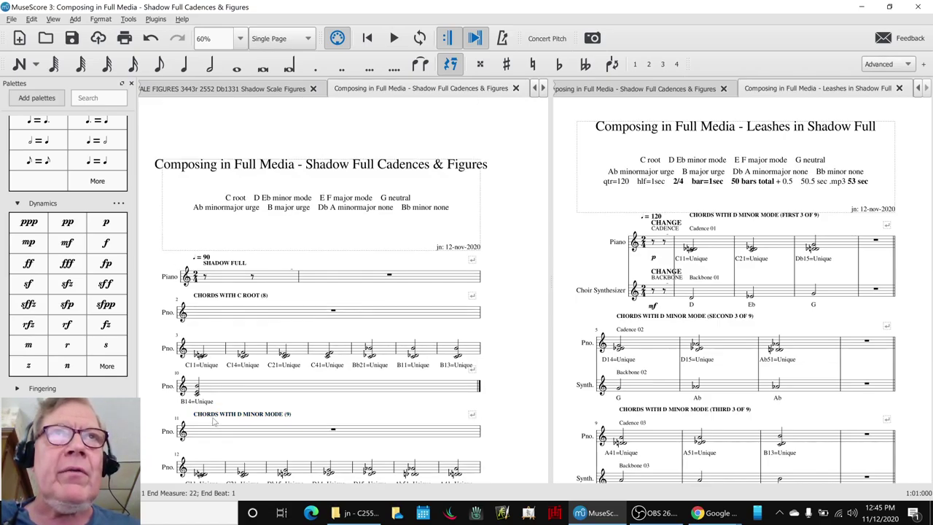
left_click(240, 228)
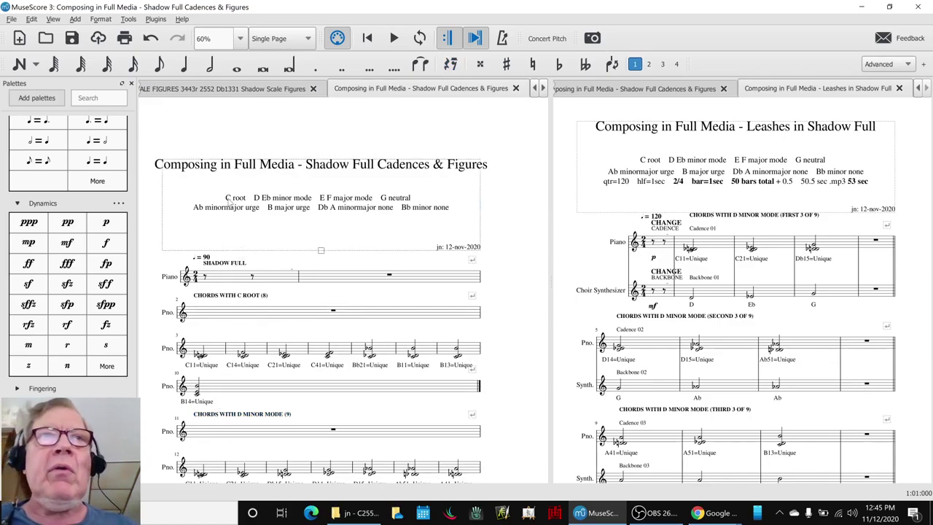
left_click(229, 201)
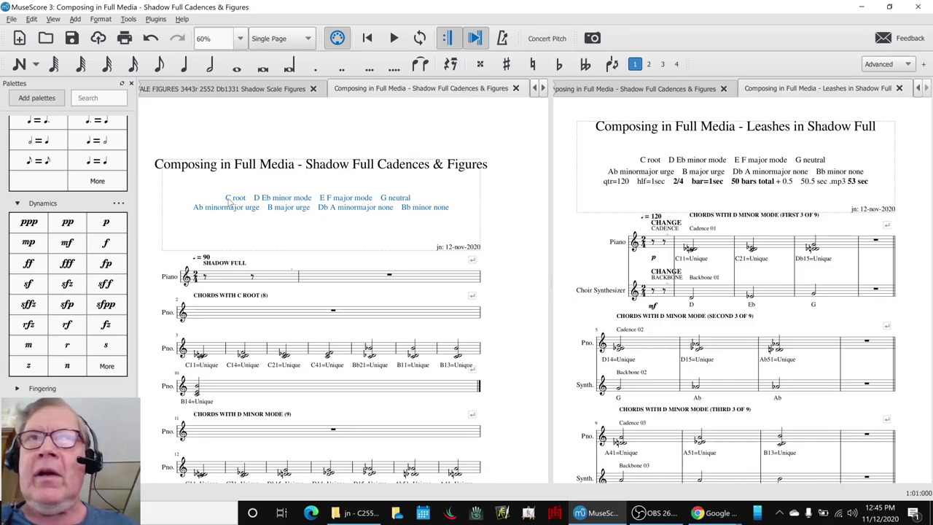
left_click(231, 227)
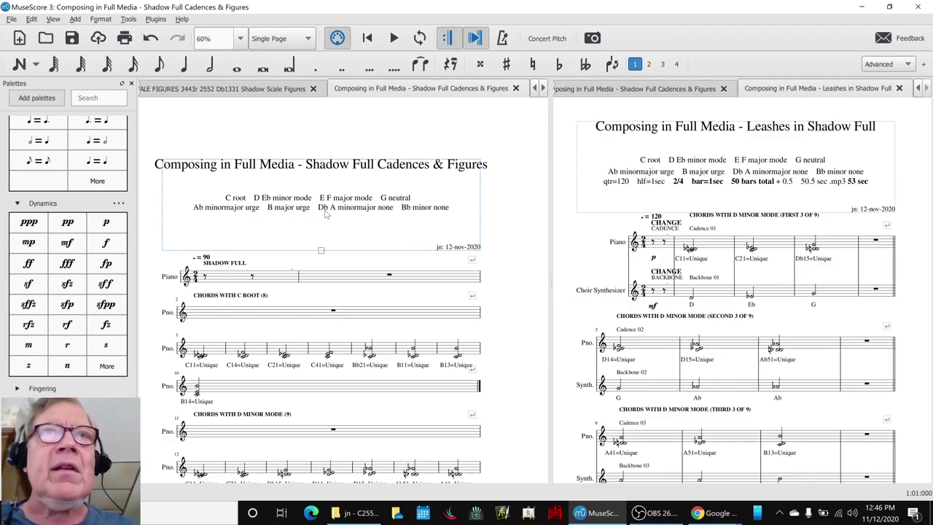
Check the opening notes of the C root, Eb minor and F major scale figures
scroll(348, 315, "down", 10)
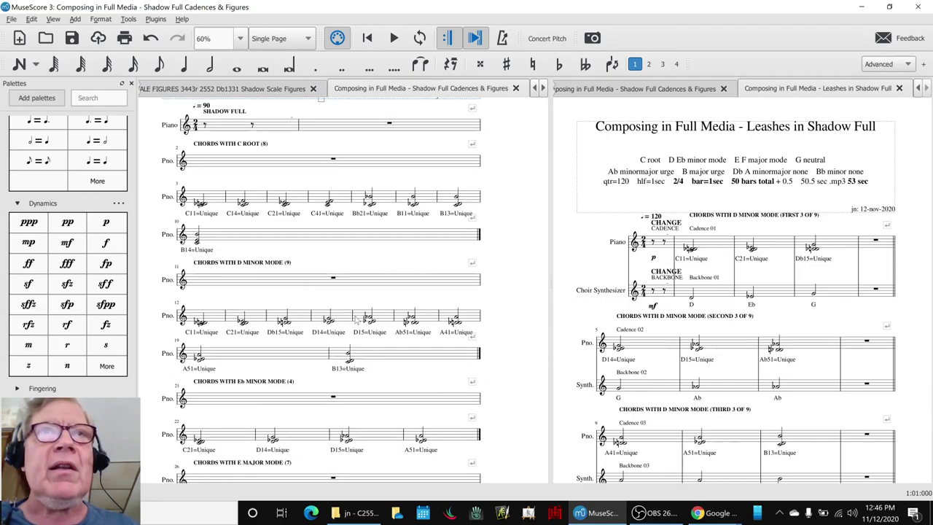
scroll(349, 315, "down", 10)
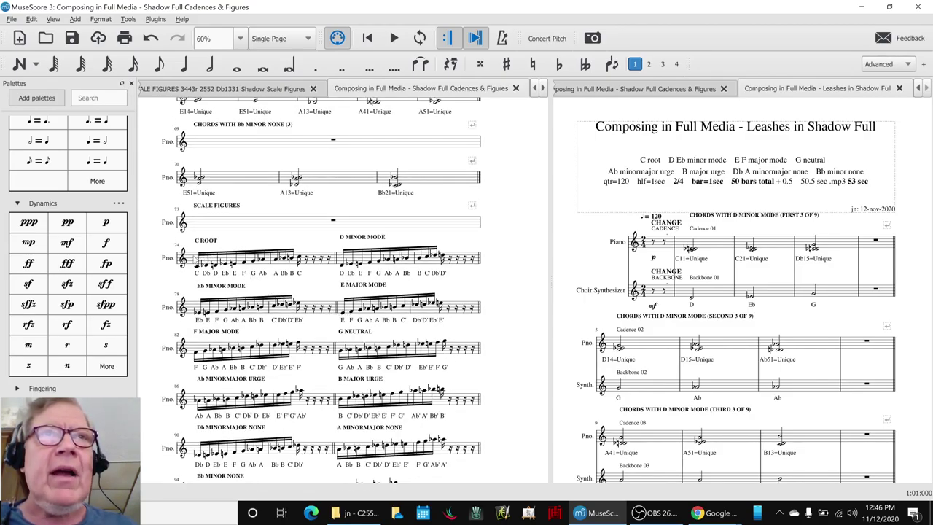
left_click(200, 270)
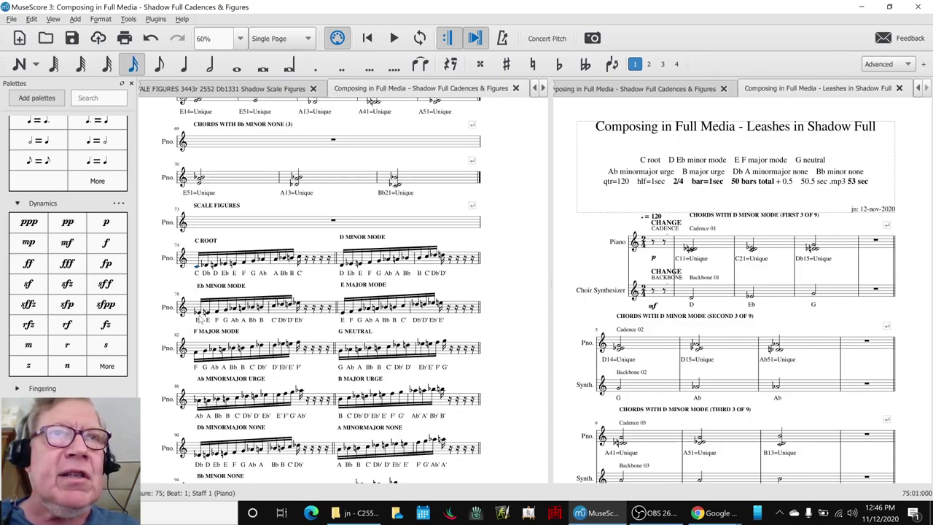
left_click(199, 313)
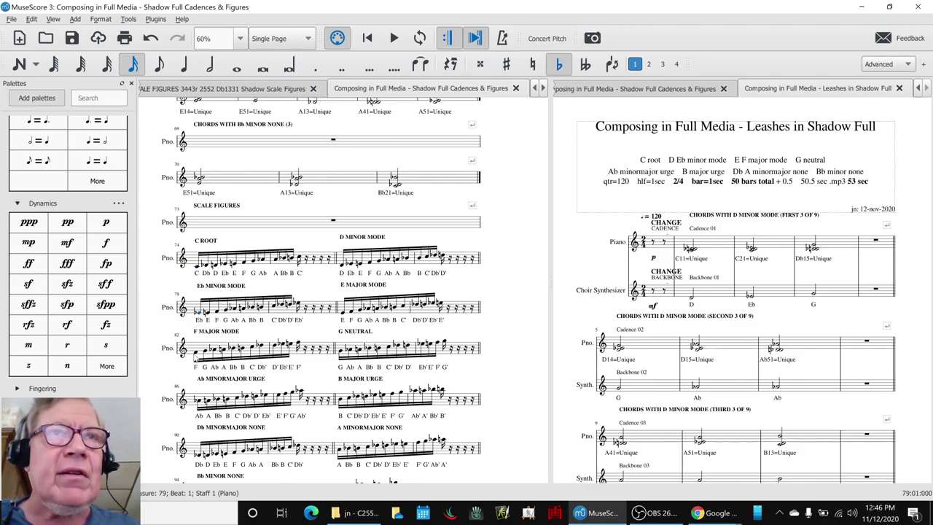
left_click(197, 356)
scroll(201, 293, "down", 2)
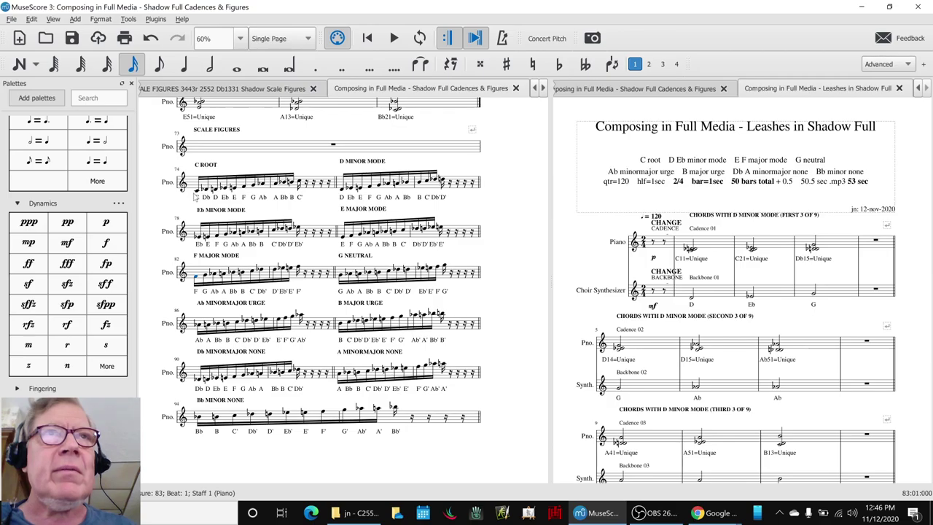
left_click(196, 197)
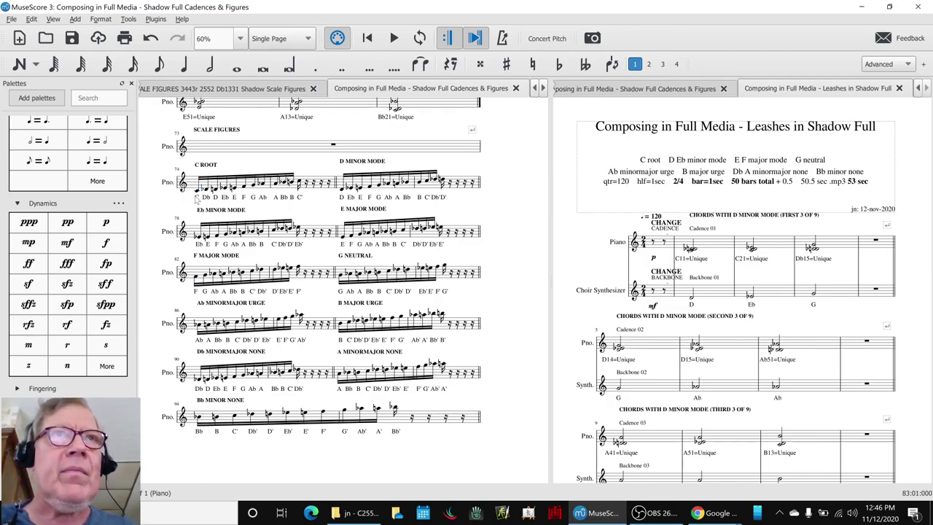
Play the C root scale figure from measure 74, then open the Instruments dialog
left_click(197, 193)
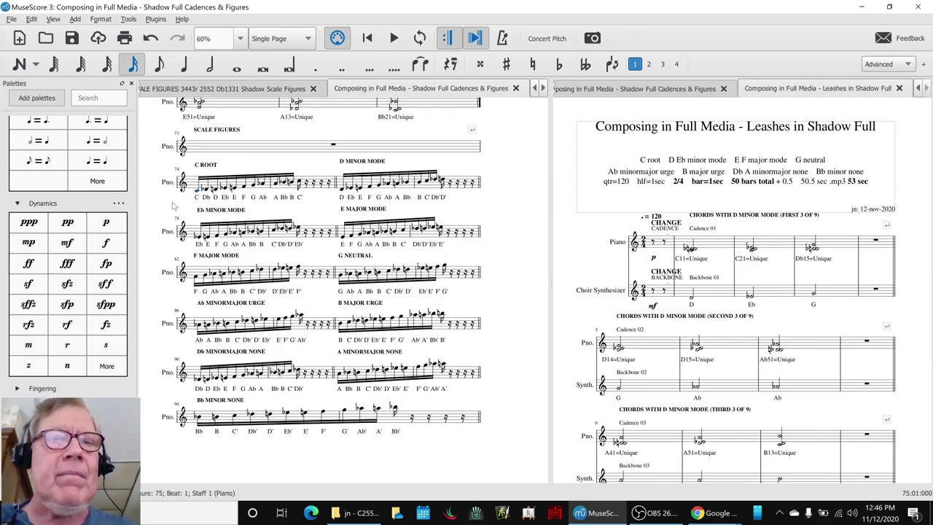
key("space")
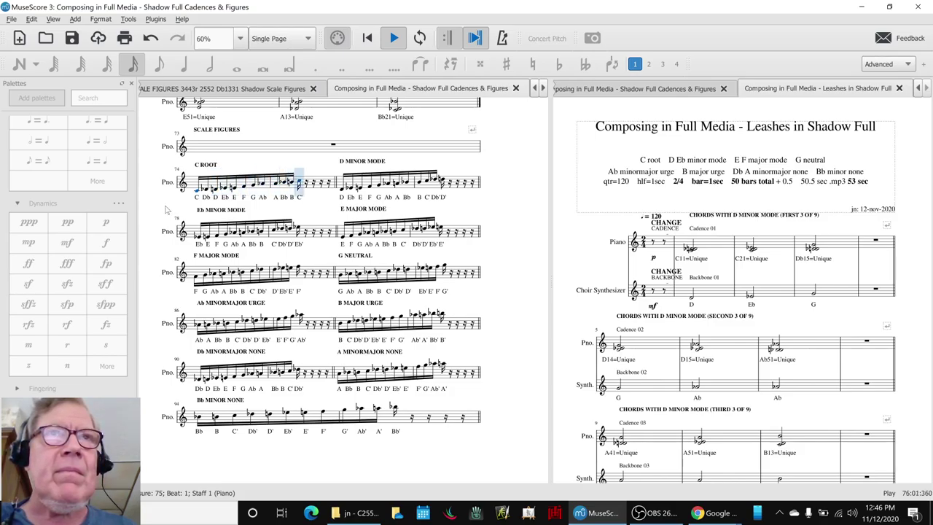
key("space")
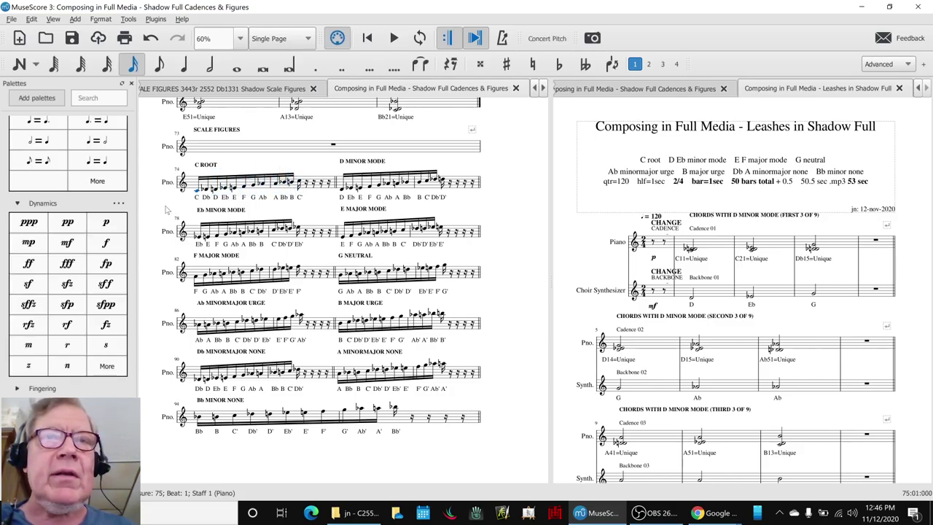
key("i")
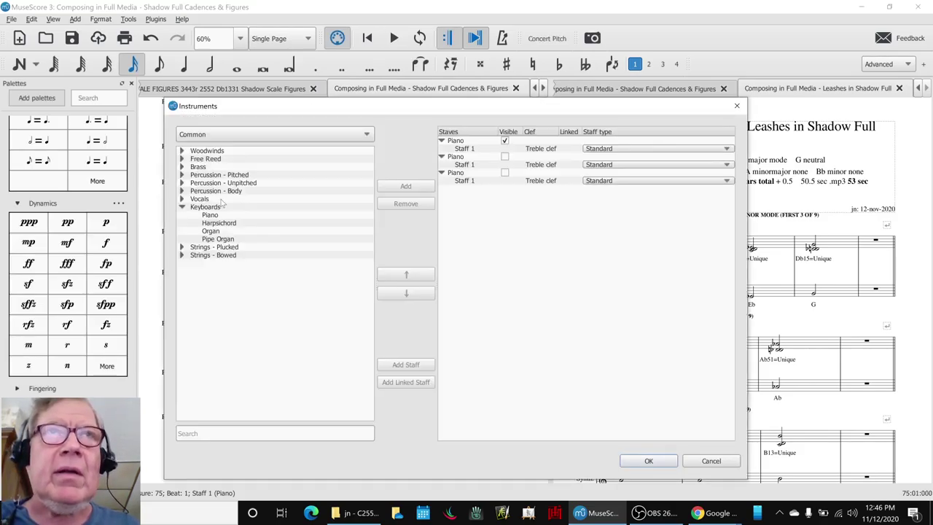
Make the second Piano staff visible, then hide the empty third Piano staff
left_click(504, 173)
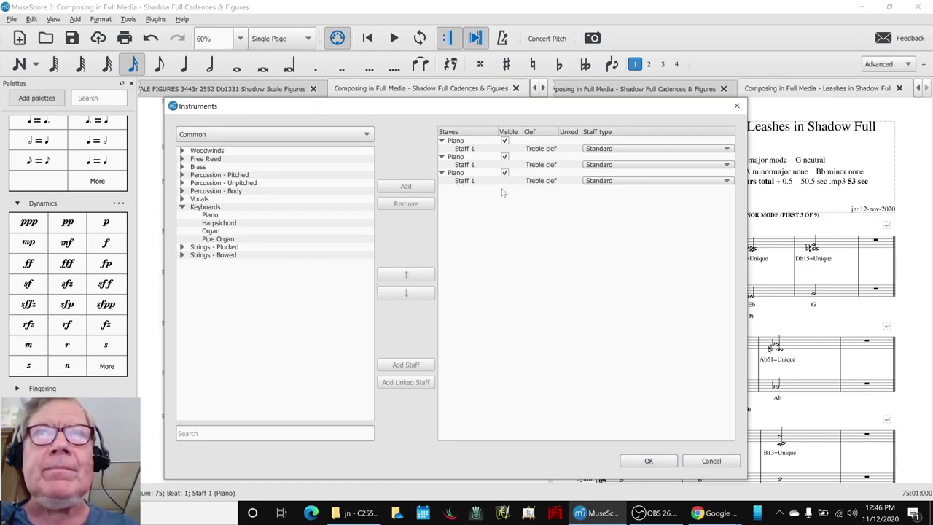
left_click(646, 460)
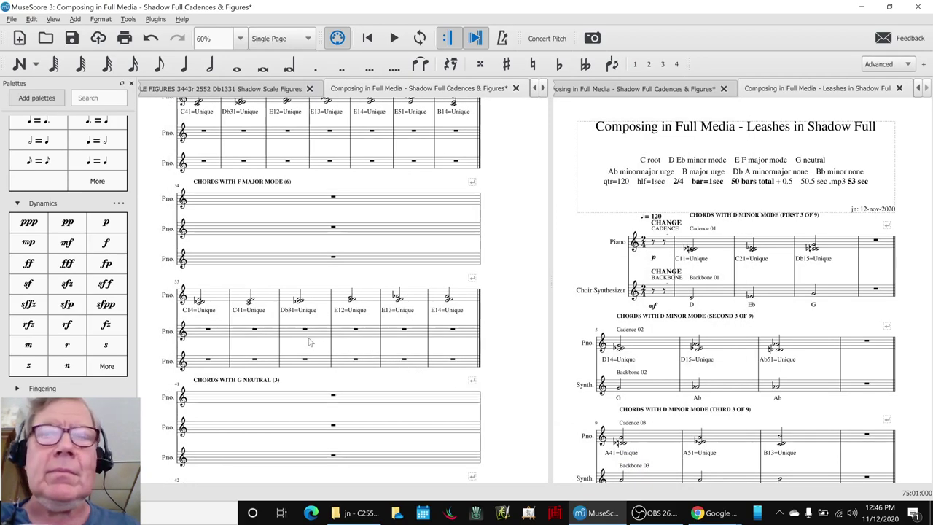
scroll(309, 335, "down", 15)
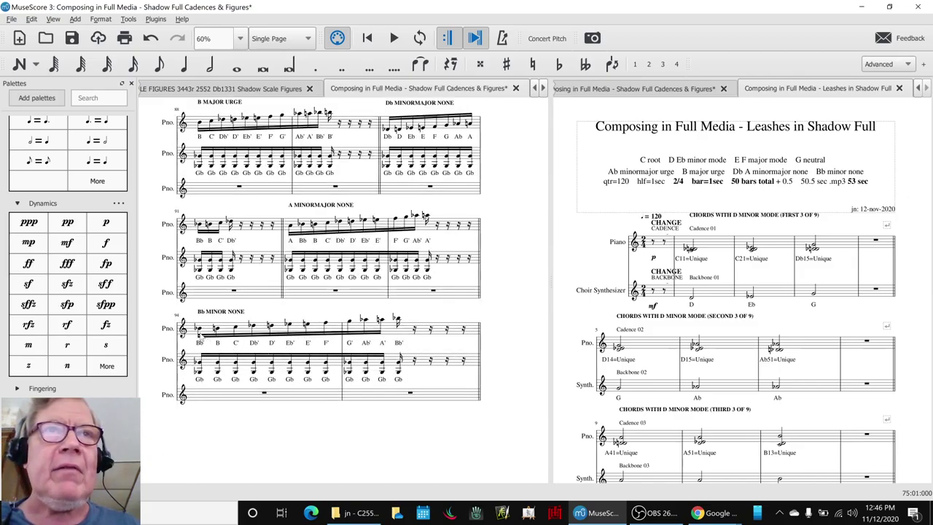
key("i")
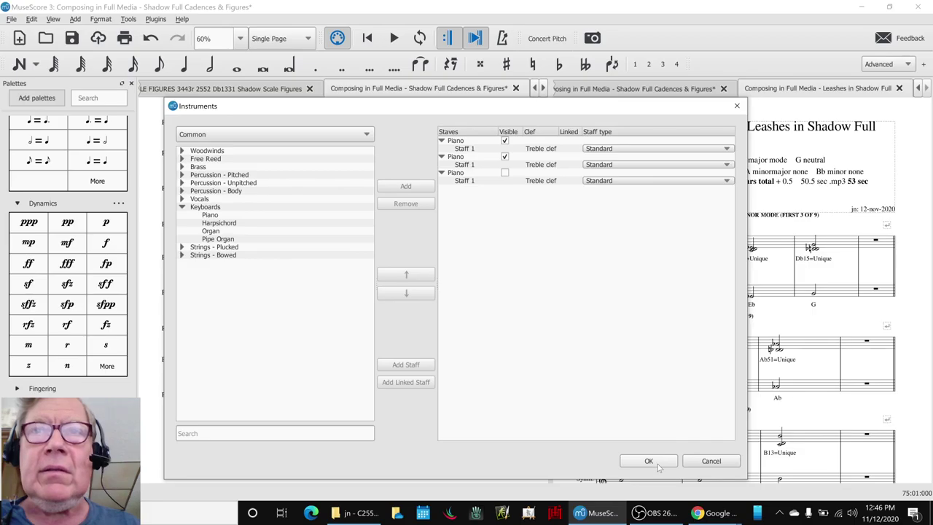
left_click(624, 461)
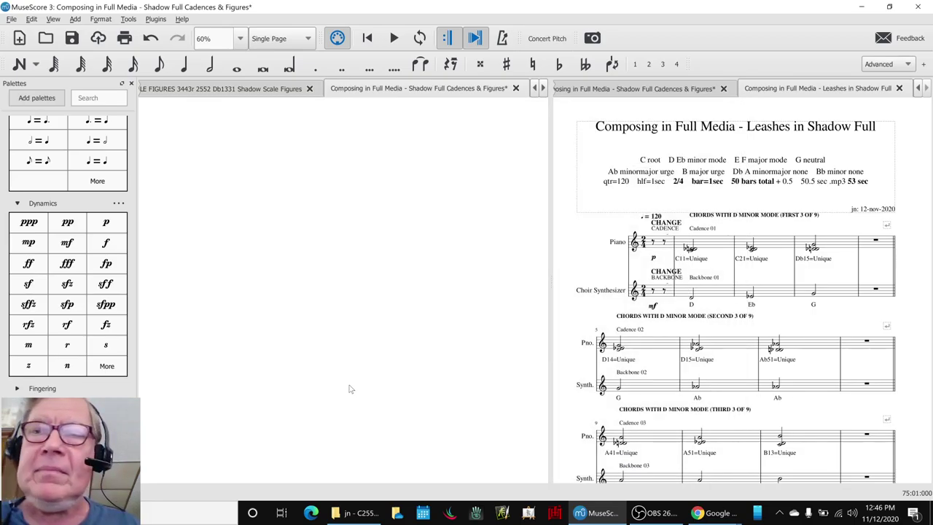
Play back the C root scale figure with its Gb accompaniment from measure 74
scroll(179, 332, "up", 5)
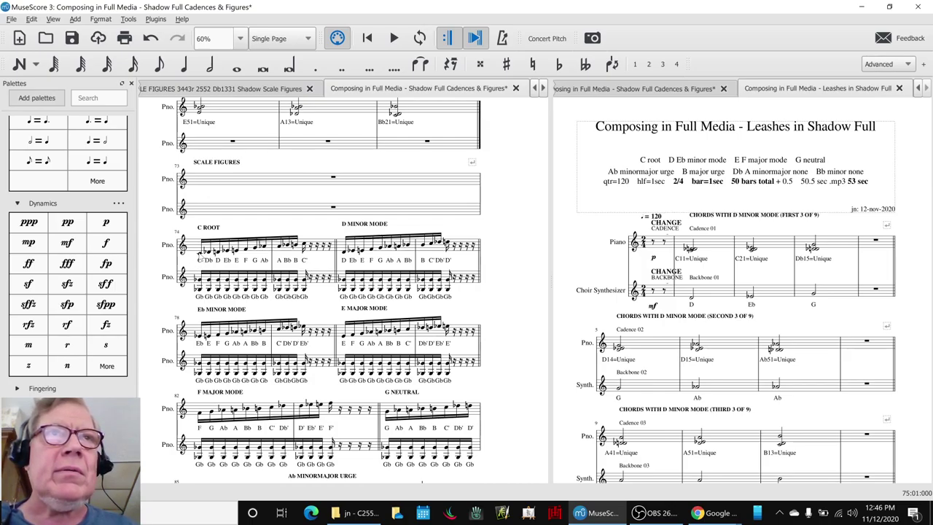
left_click(200, 253)
key("space")
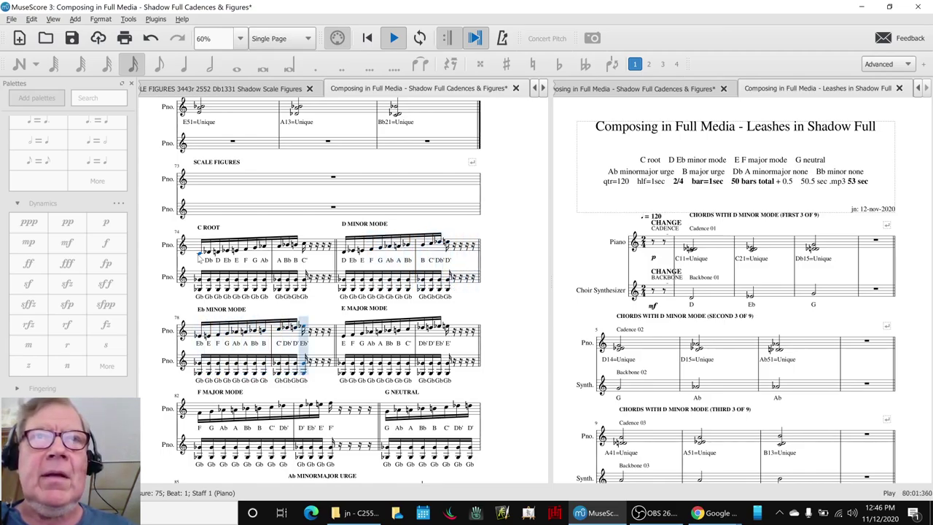
key("space")
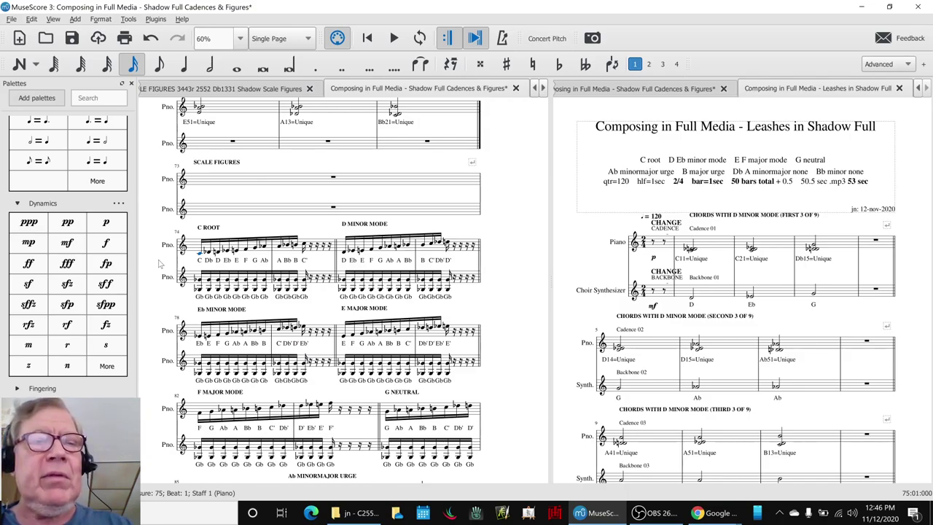
Save the Cadences & Figures score and reopen the Instruments dialog
key("ctrl+s")
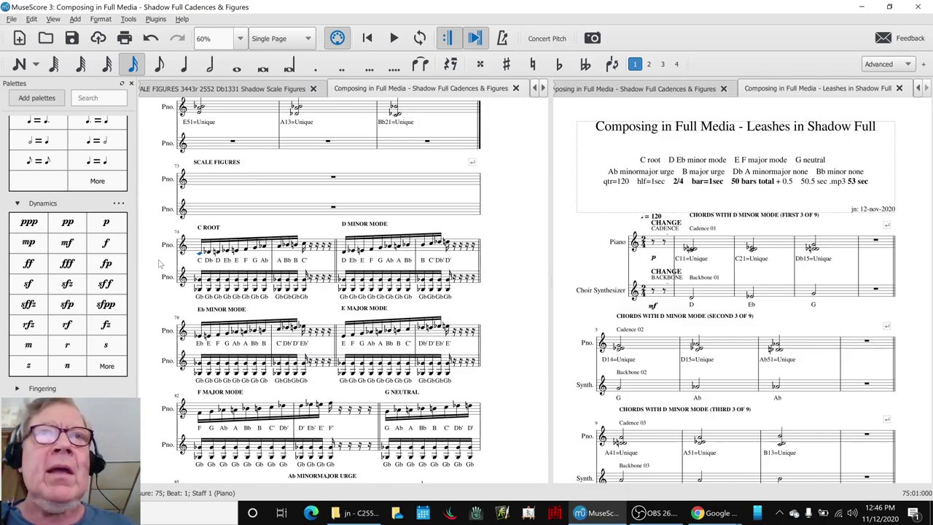
scroll(159, 264, "up", 5)
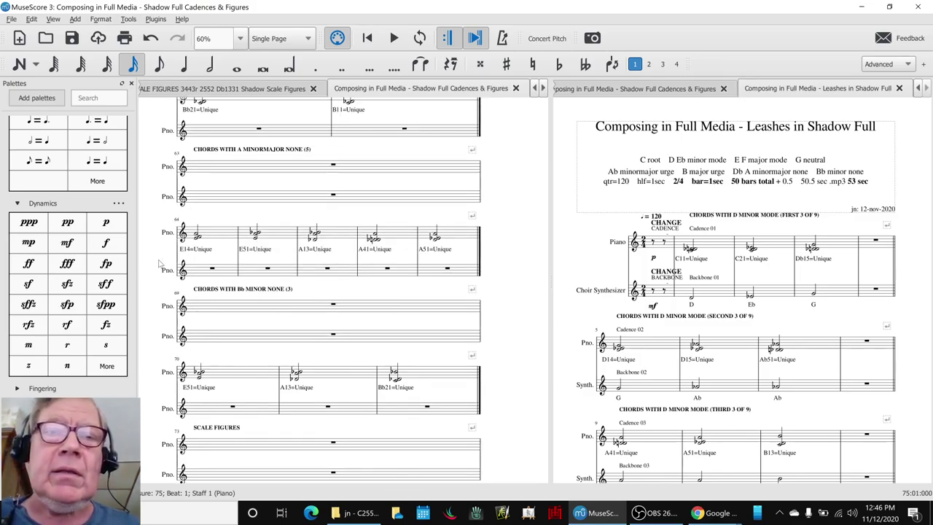
key("i")
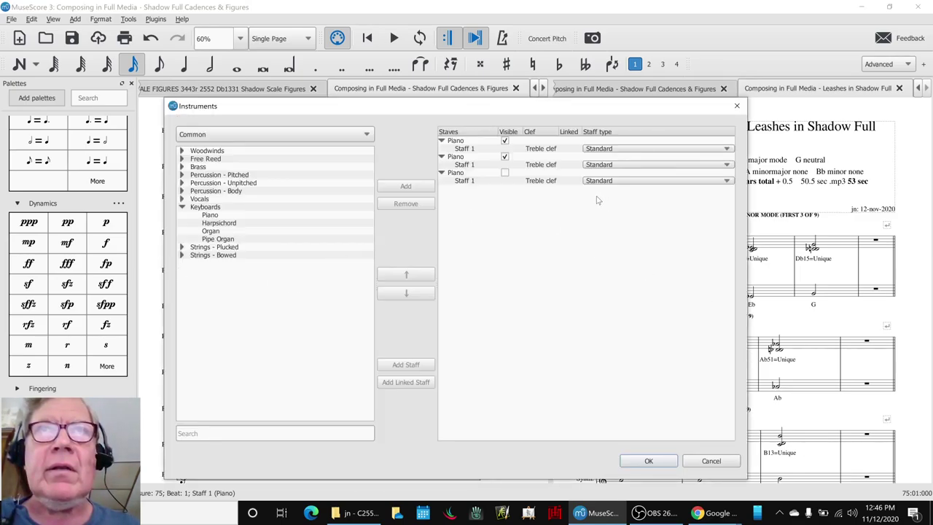
Remove the third Piano instrument, apply the change, and save the score
left_click(482, 180)
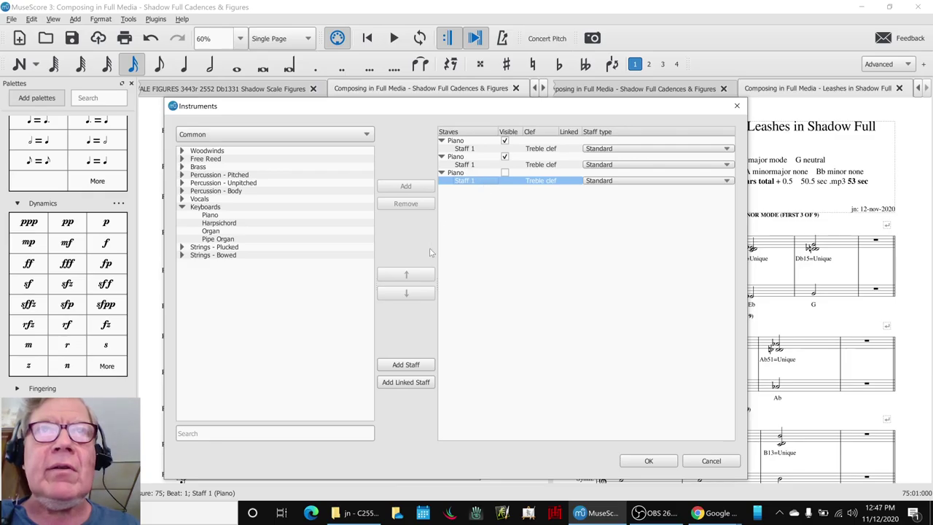
left_click(456, 173)
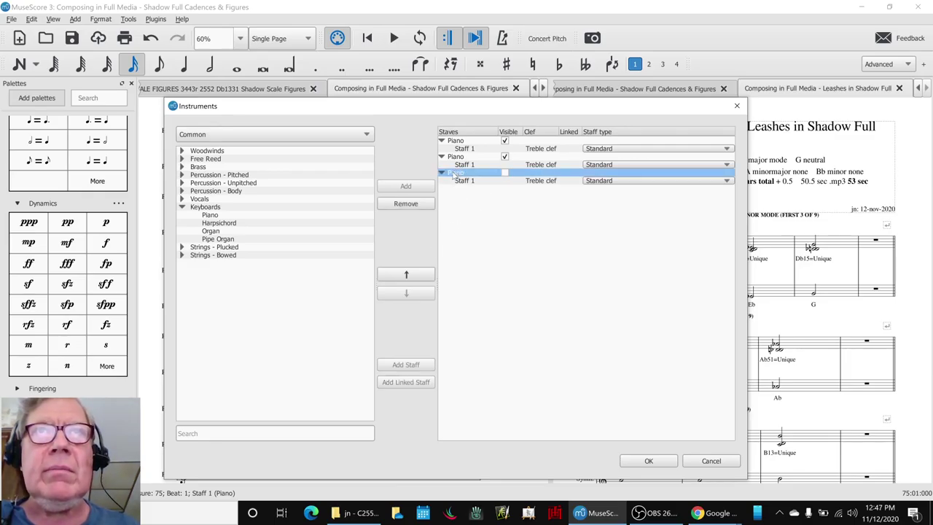
left_click(405, 204)
left_click(647, 460)
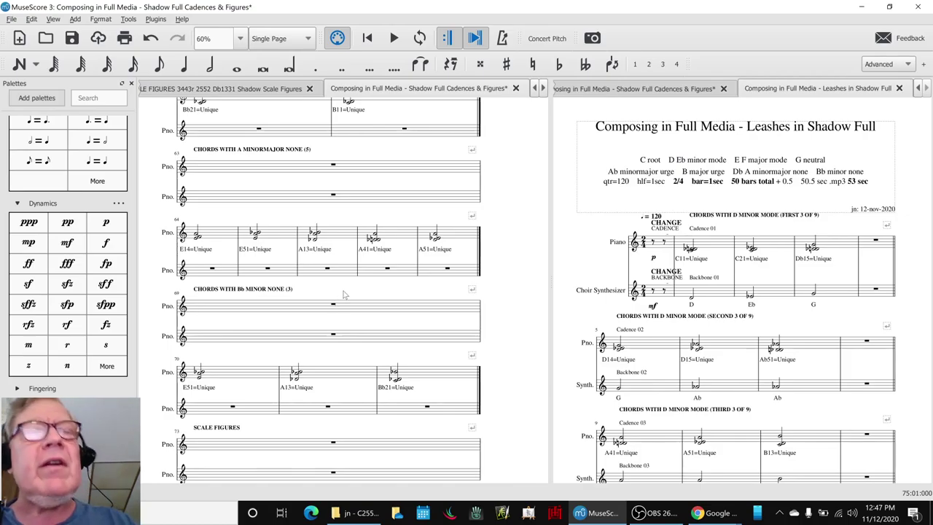
key("ctrl+s")
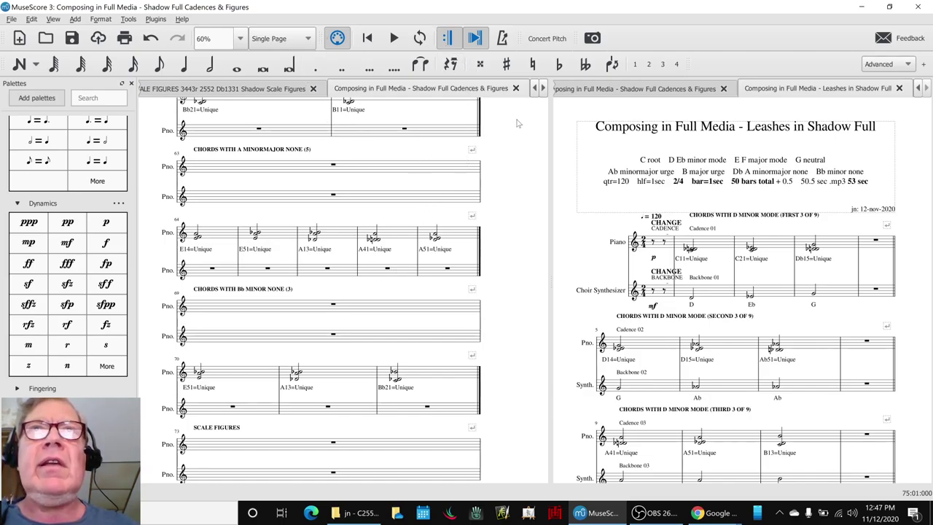
Switch the left pane to Leashes in Shadow Full and select its first chord in measure 1
scroll(320, 275, "up", 3)
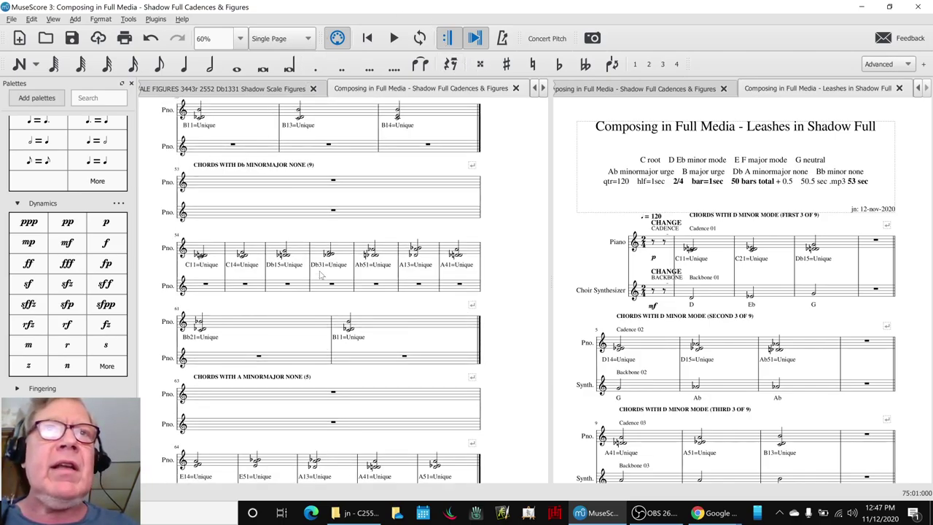
scroll(320, 275, "up", 1)
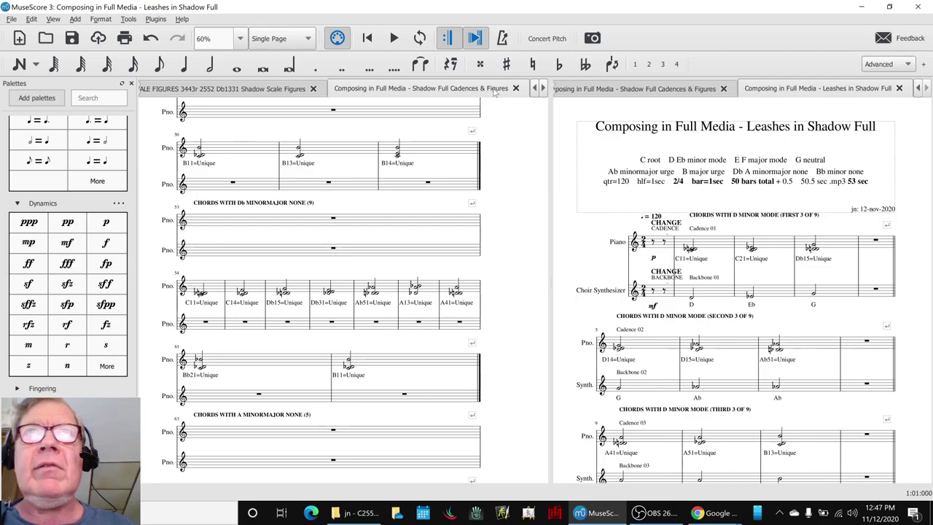
left_click(543, 88)
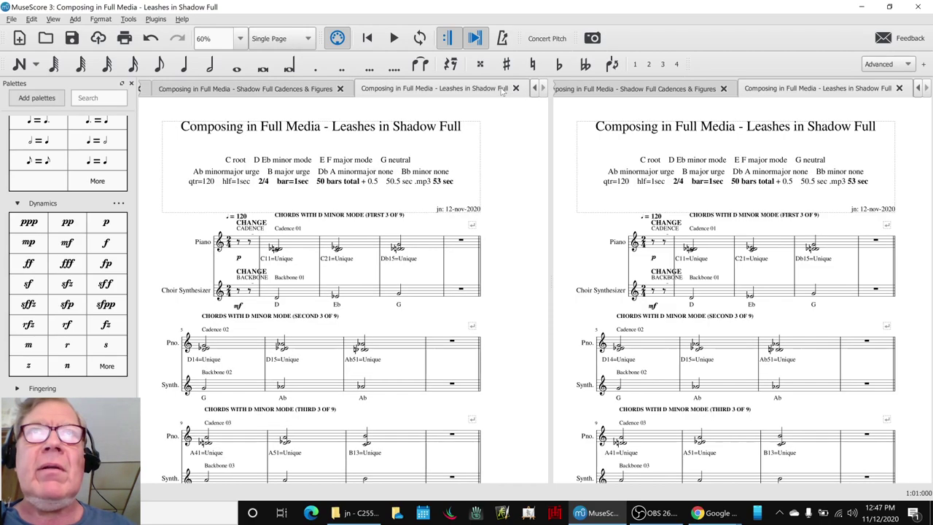
left_click(505, 92)
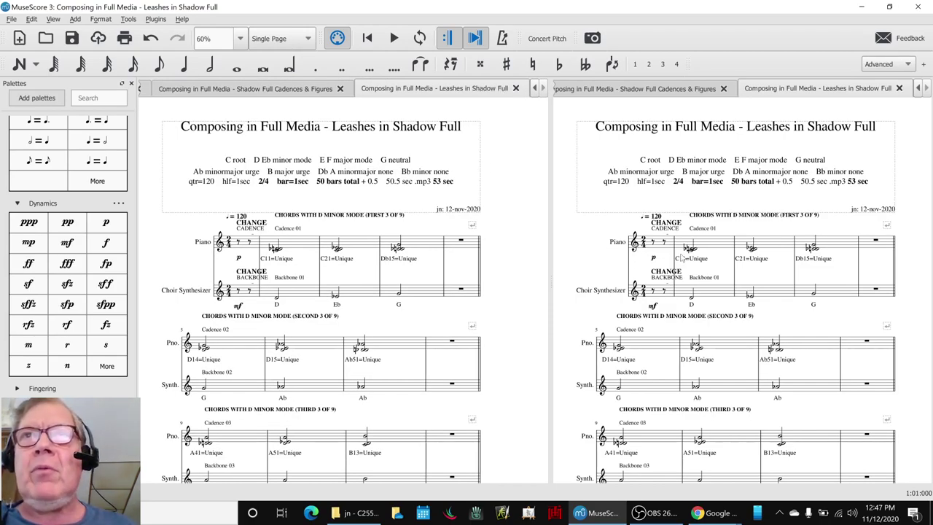
left_click(711, 246)
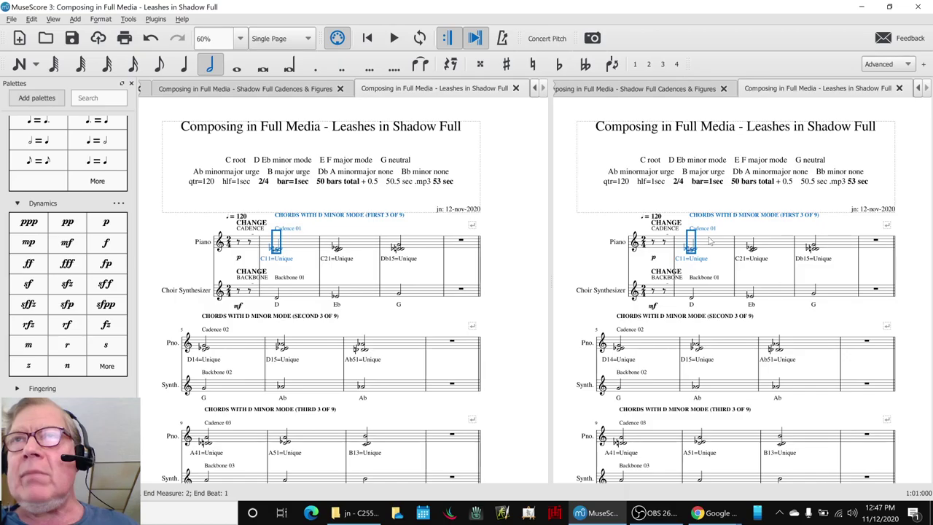
scroll(713, 271, "down", 3)
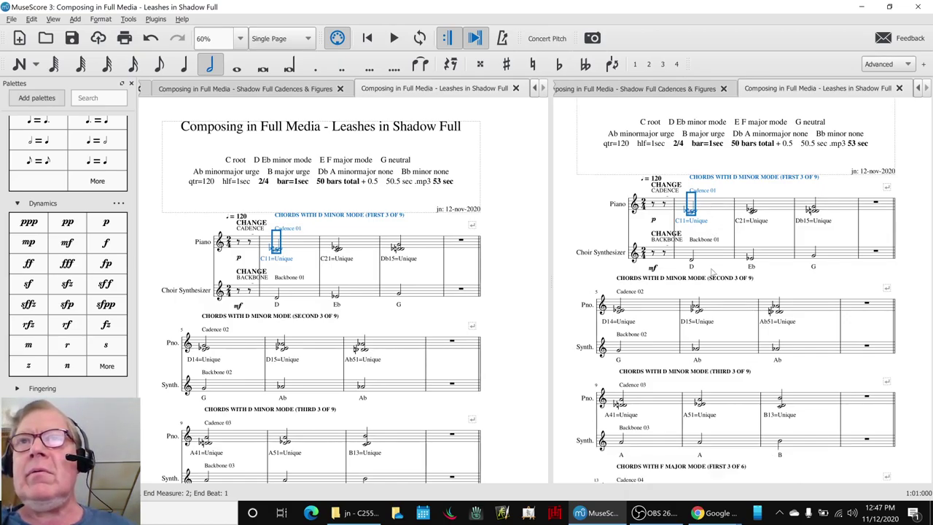
scroll(713, 271, "down", 8)
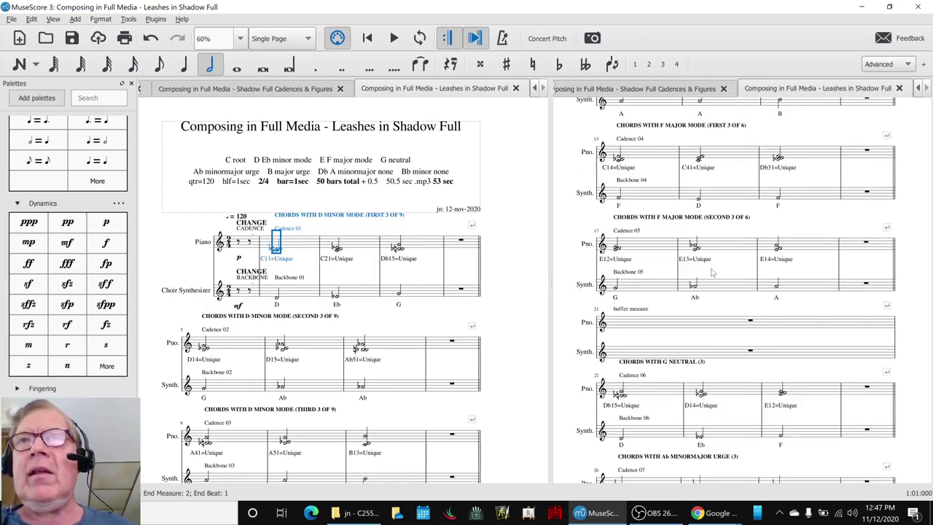
Switch to Google Sheets and scroll through the Leashes in Shadow Full line diagram
key("alt+Tab")
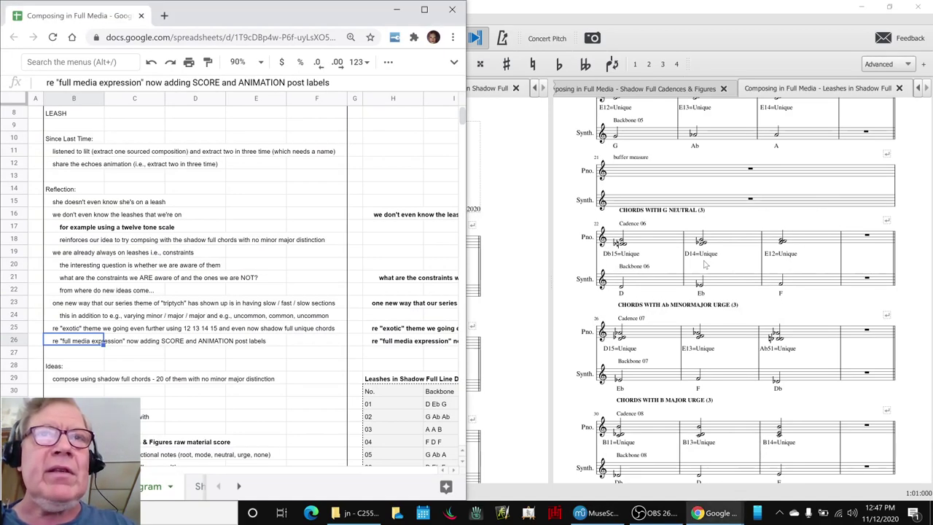
scroll(705, 265, "down", 1)
scroll(262, 193, "down", 6)
scroll(275, 277, "up", 2)
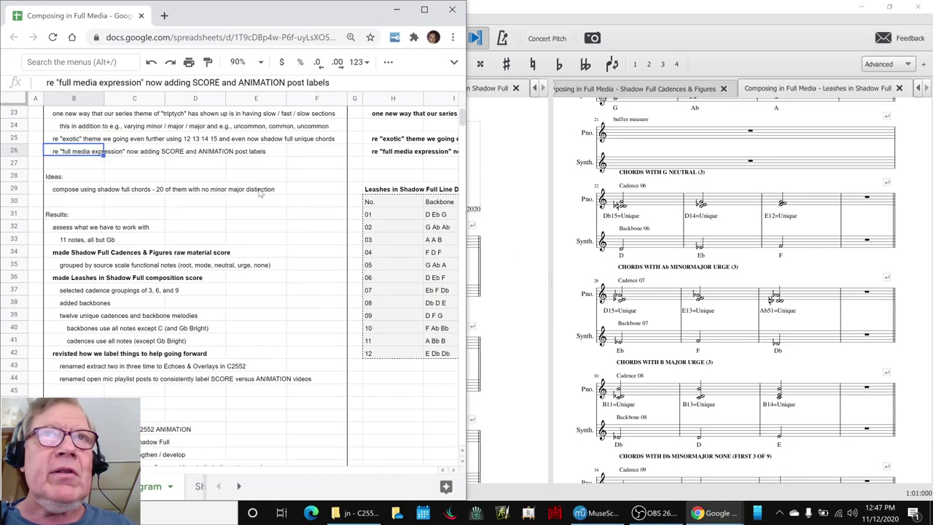
scroll(188, 470, "right", 4)
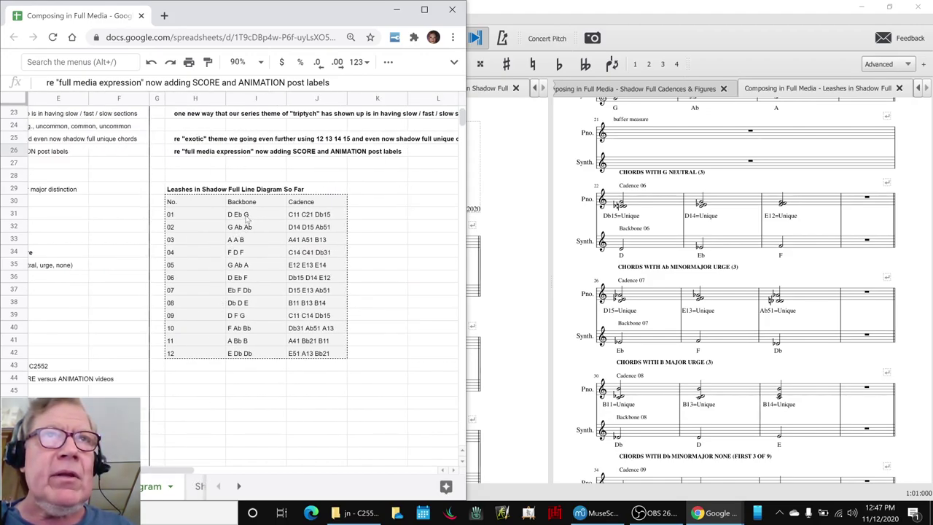
Select all twelve backbones and cadences in I31:J42, starting from D Eb G
left_click(247, 217)
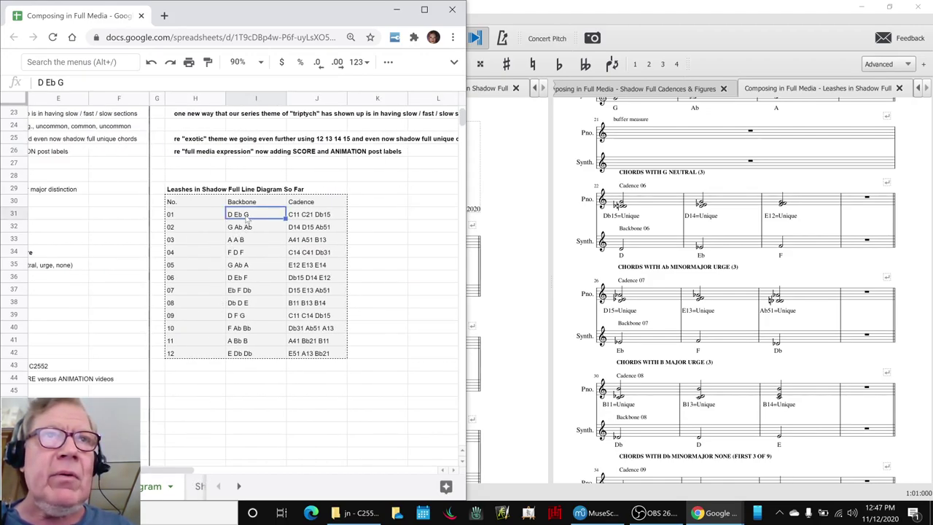
left_click(246, 354, "shift")
left_click(297, 357, "shift")
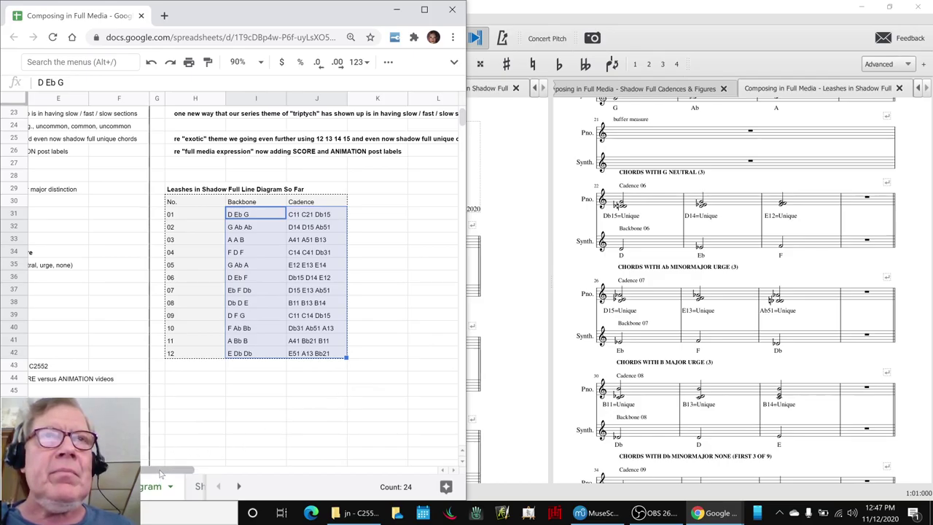
Scroll back to column B and bring the MuseScore score to the front
left_click_drag(161, 472, 145, 469)
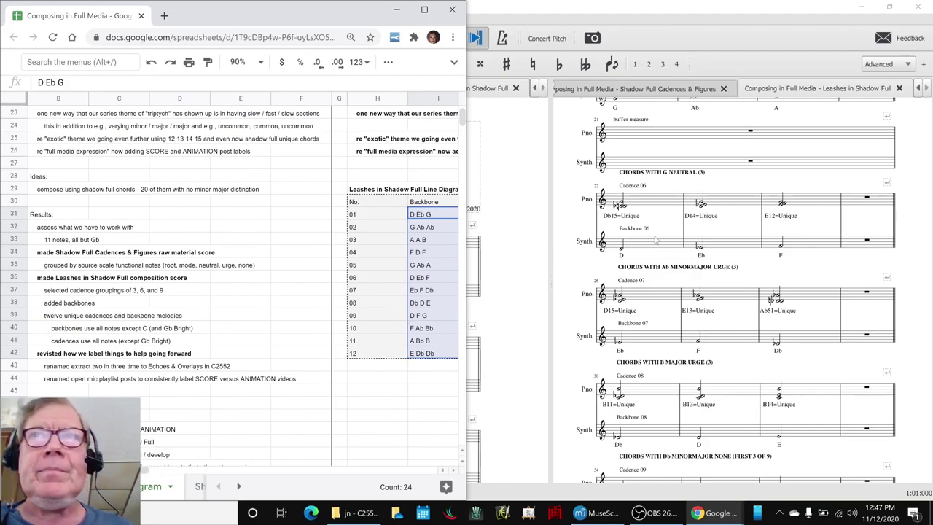
scroll(789, 221, "up", 3)
scroll(789, 220, "up", 3)
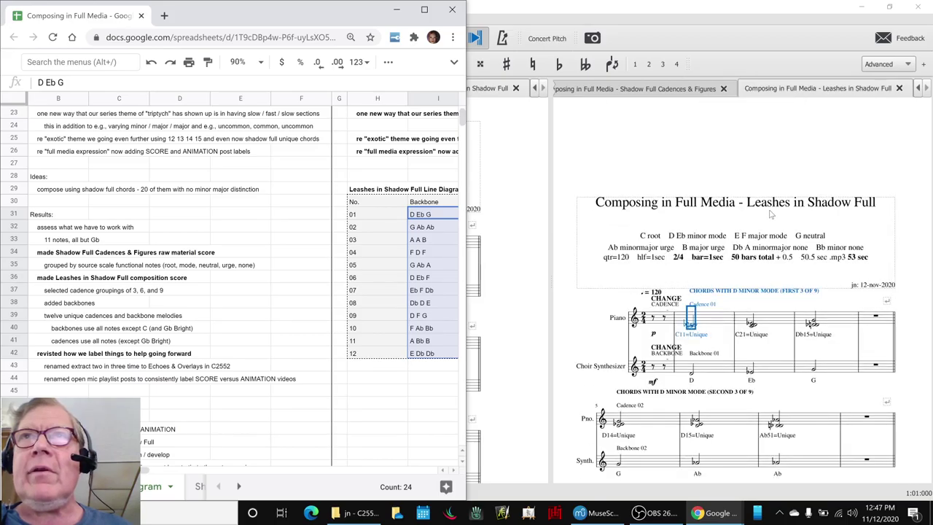
scroll(772, 216, "up", 3)
left_click(716, 320)
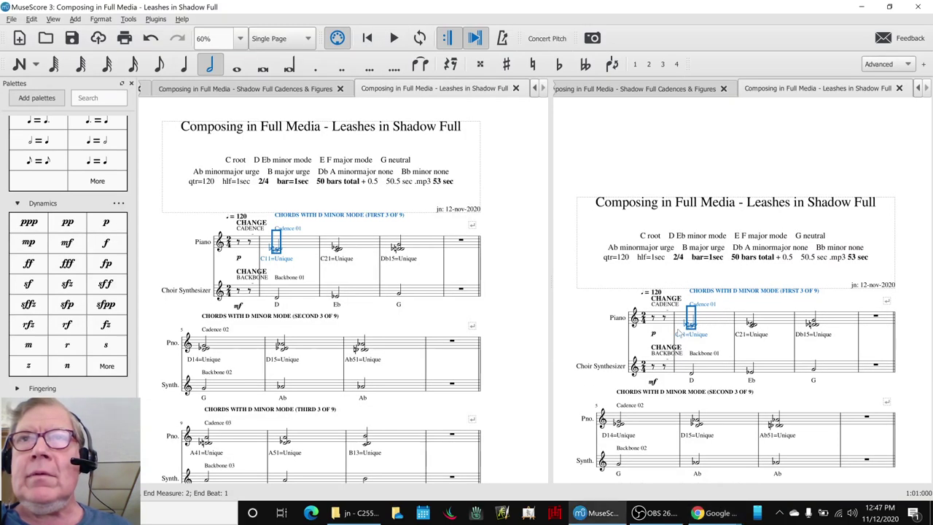
Clear the selection and play Leashes in Shadow Full from the start through END PIECE at bar 50
left_click(592, 333)
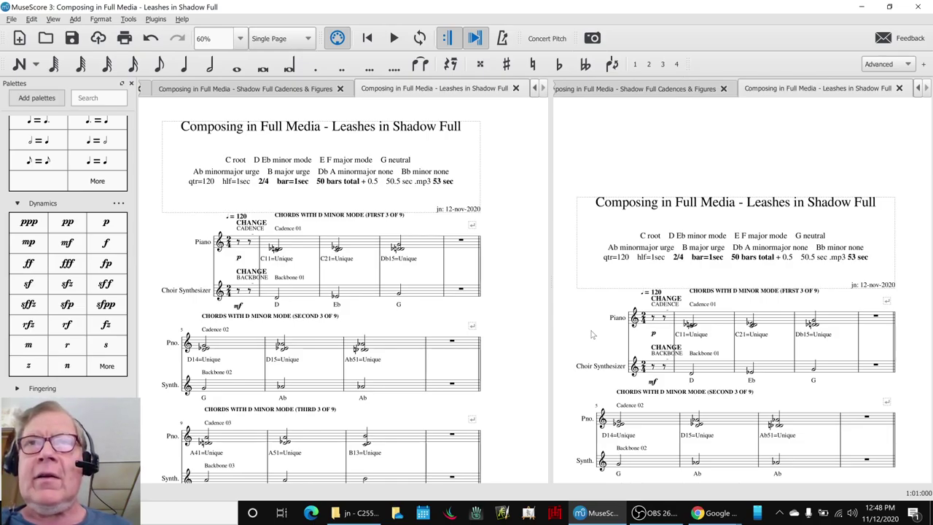
left_click(612, 367)
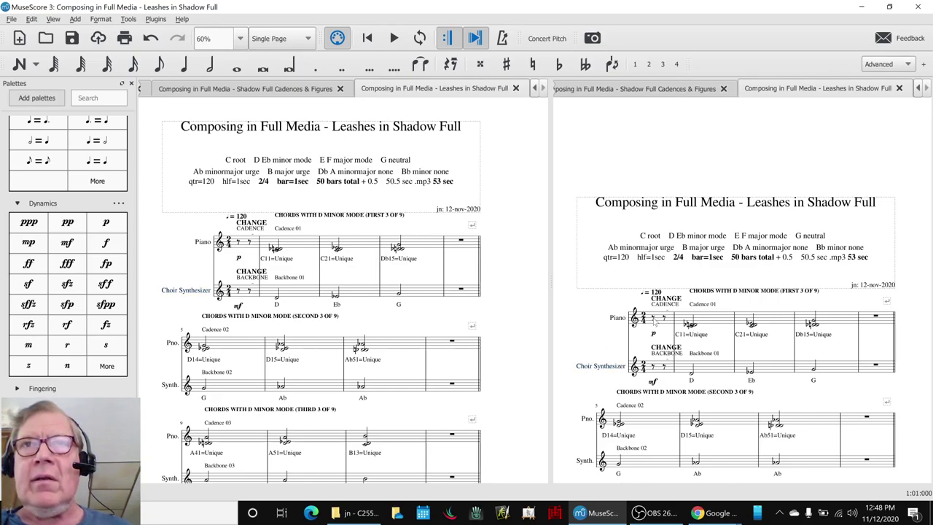
key("Escape")
scroll(590, 347, "down", 3)
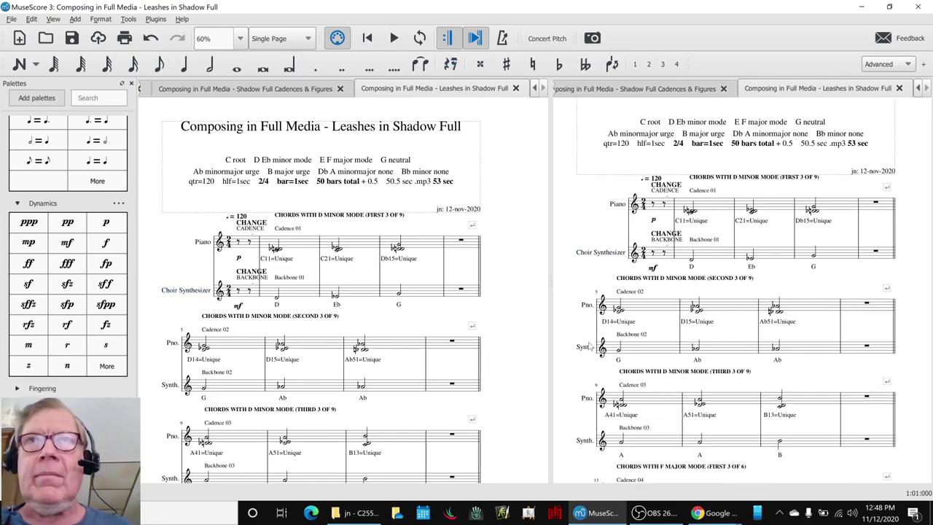
key("space")
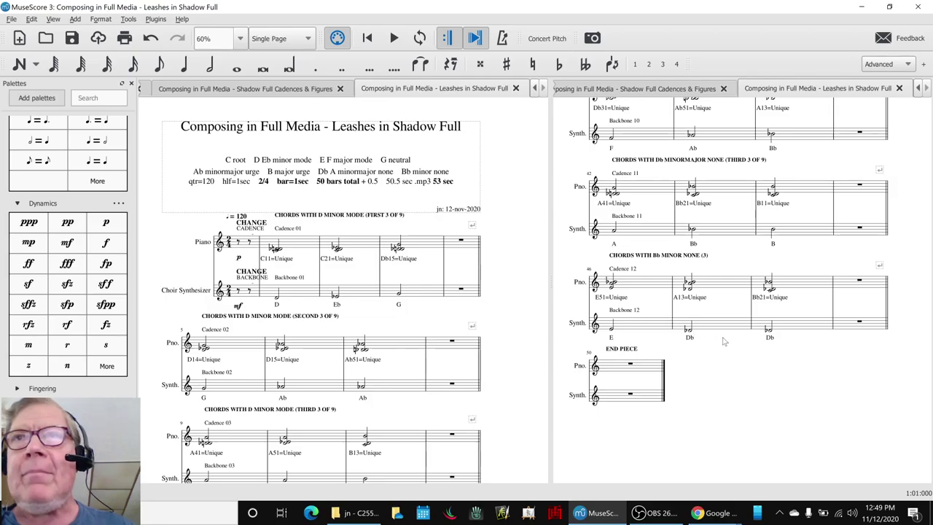
Replay Backbone 11 from its opening A note, then stop and clear the selection
left_click(773, 232)
left_click(613, 232)
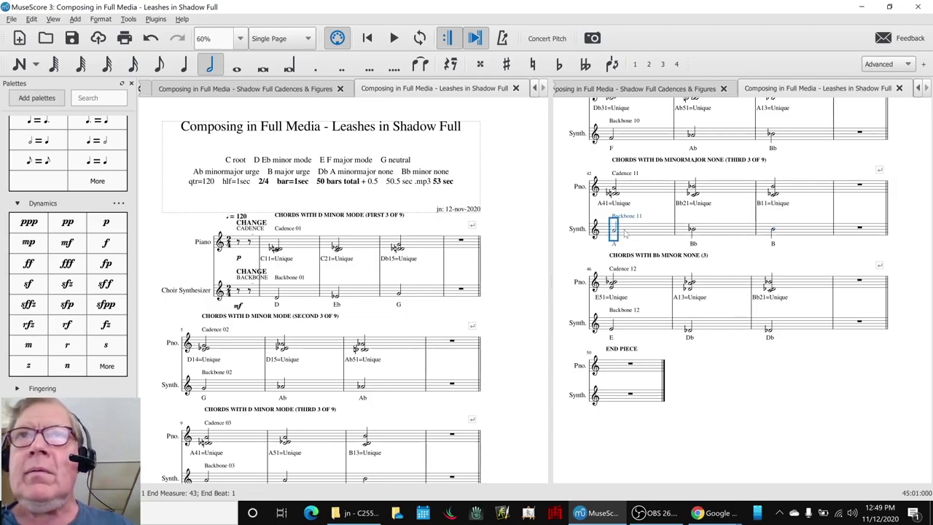
key("space")
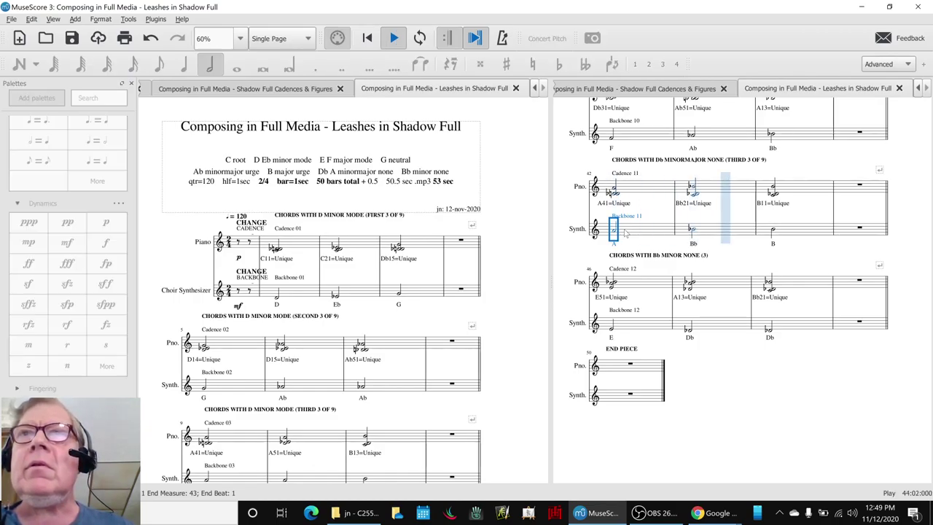
key("space")
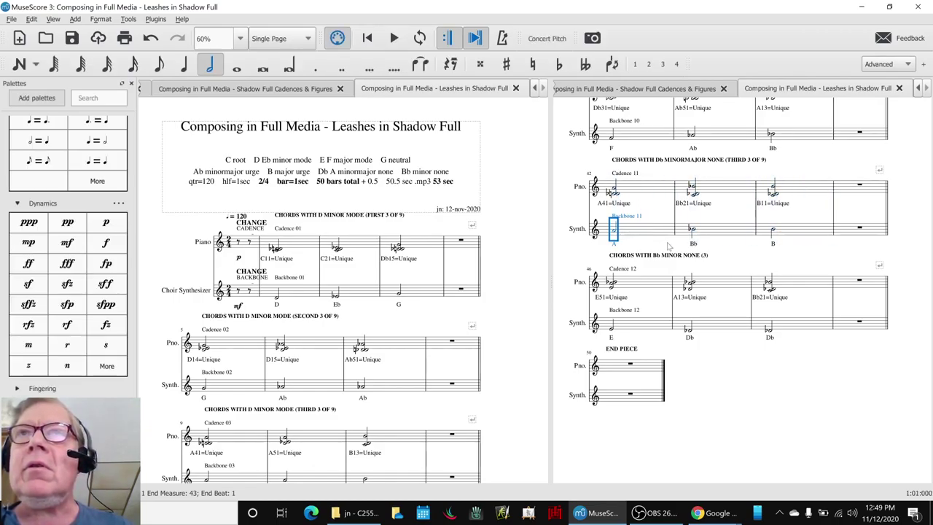
key("Escape")
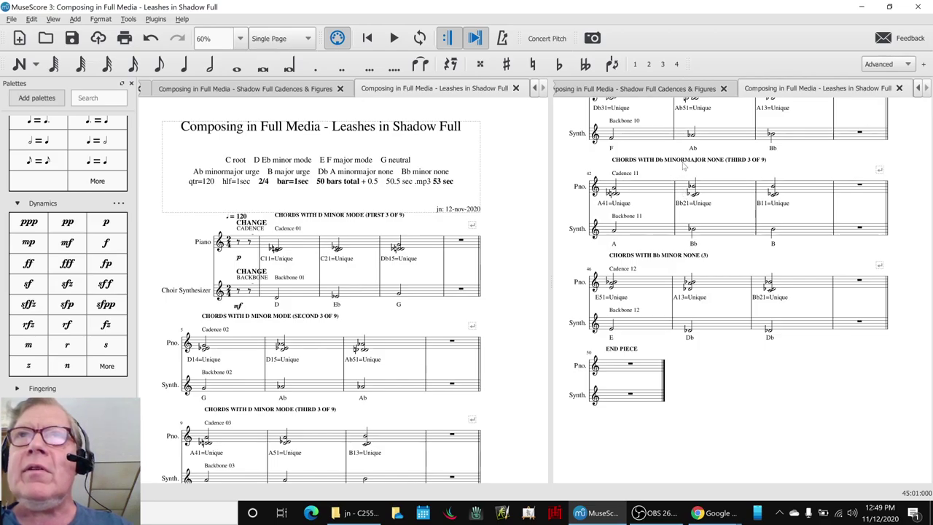
Play Cadence 12 from measure 46, then return to the planning spreadsheet
left_click(663, 288)
key("space")
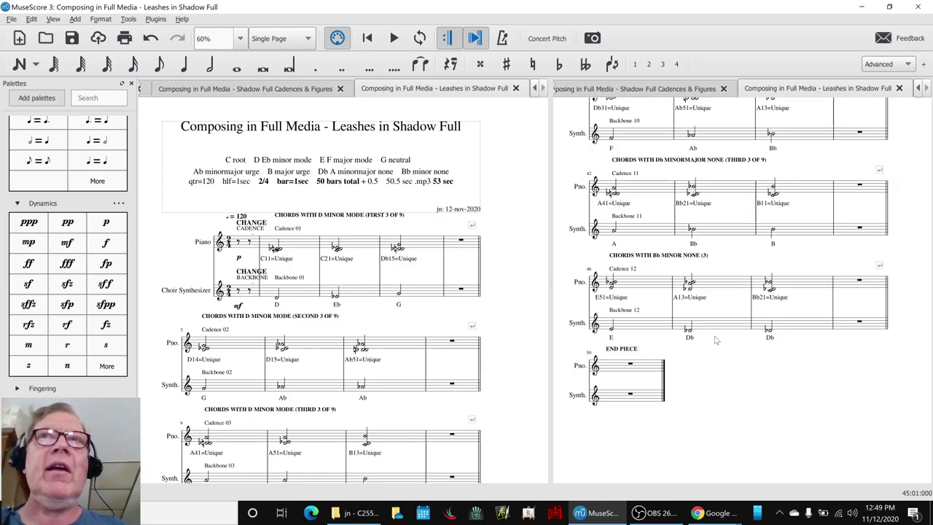
key("alt+Tab")
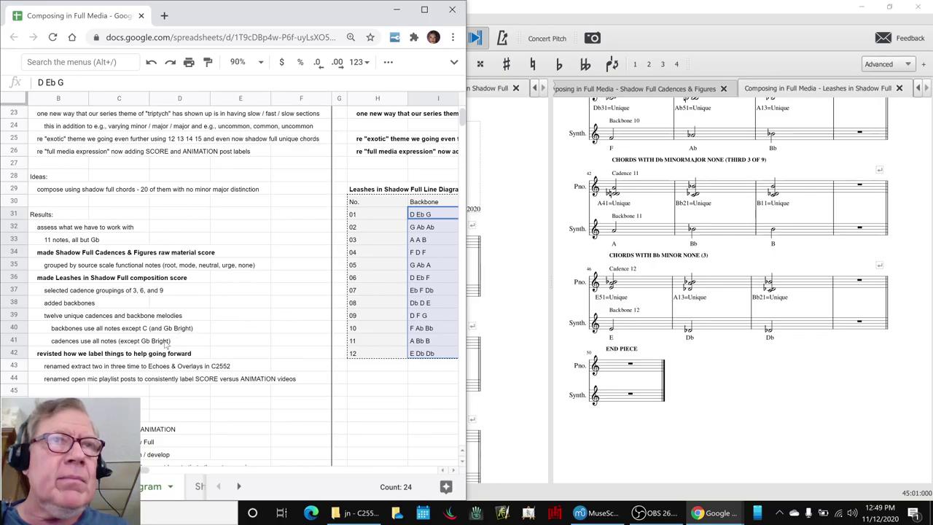
Review the B36, B49 and B51 notes on the score, Leashes and roll figures, then return to MuseScore
scroll(139, 337, "down", 2)
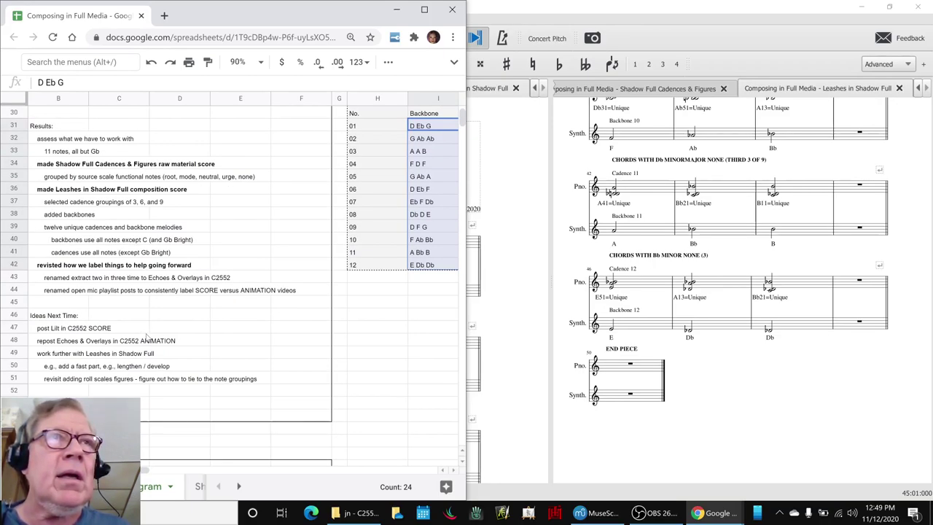
left_click(74, 189)
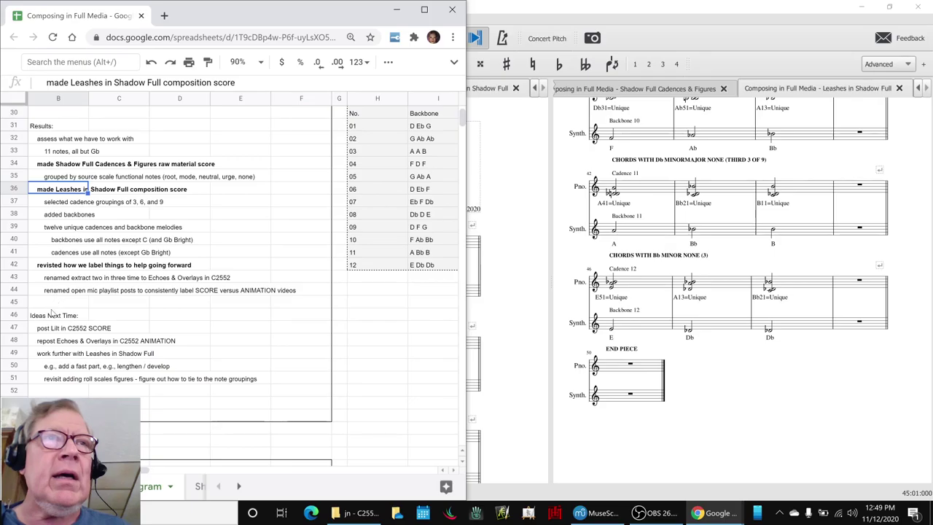
left_click(48, 355)
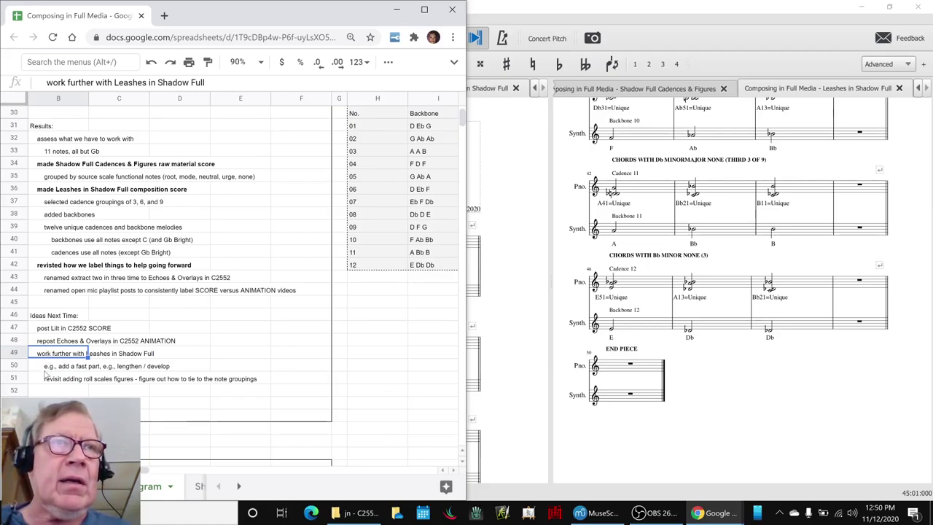
left_click(48, 382)
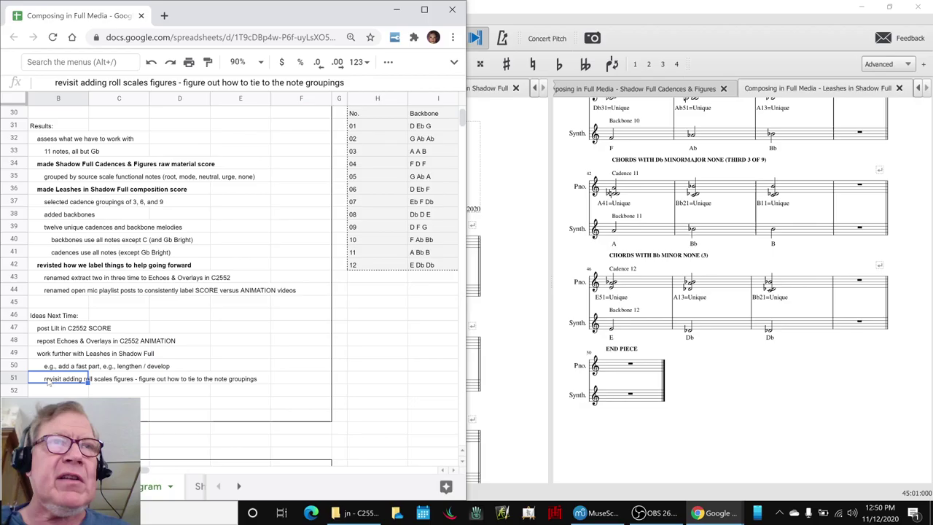
left_click(698, 431)
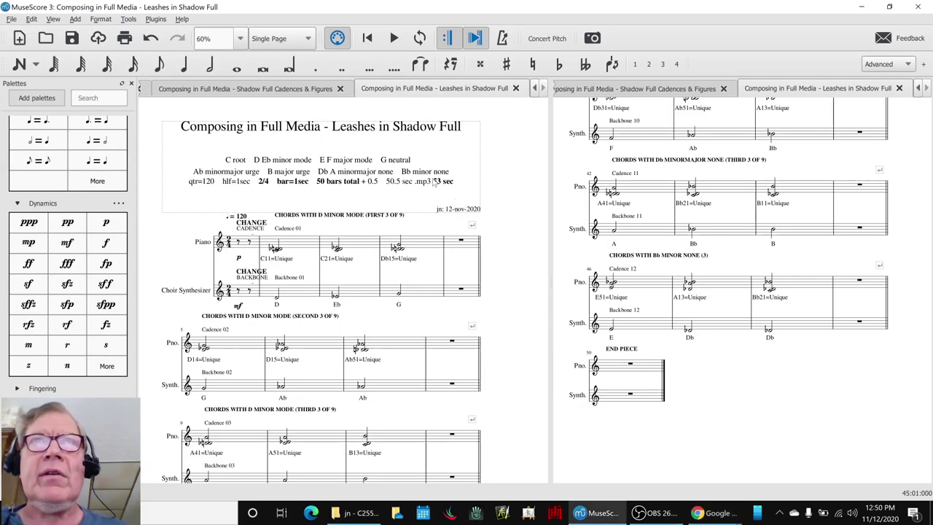
Switch to the cs03 SCALE FIGURES score and select ROLL 9 DOWN's first note in measure 296
left_click(315, 91)
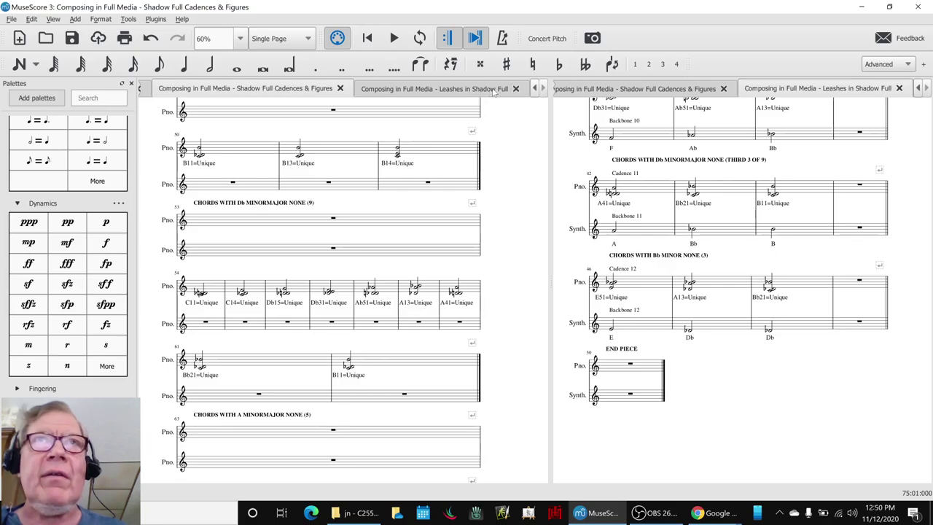
left_click(534, 88)
left_click(331, 92)
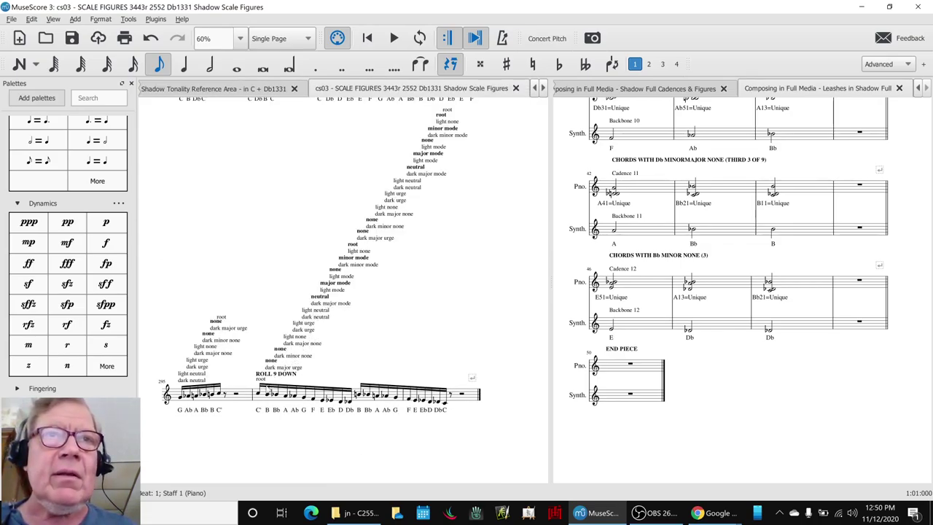
left_click(258, 392)
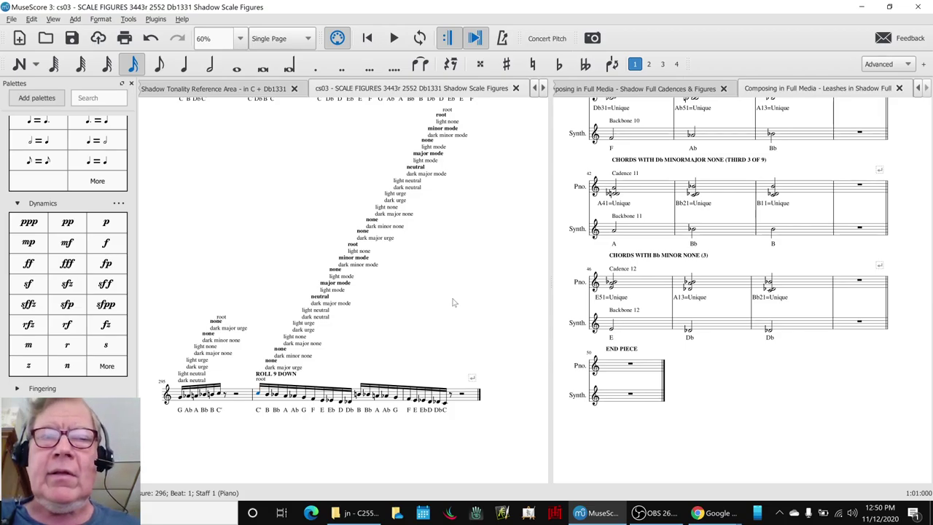
key("alt+Tab")
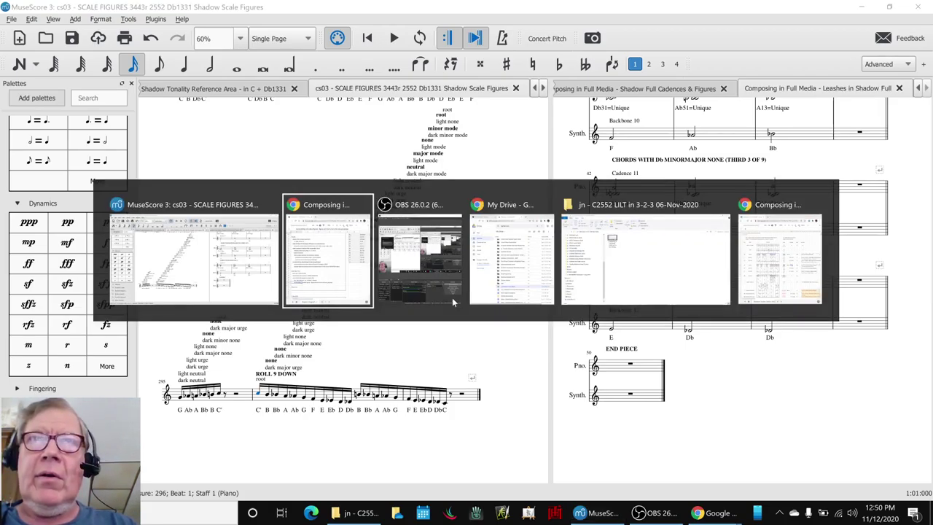
Bring the live OBS Studio window to the front beside the scale figures score
left_click(452, 298)
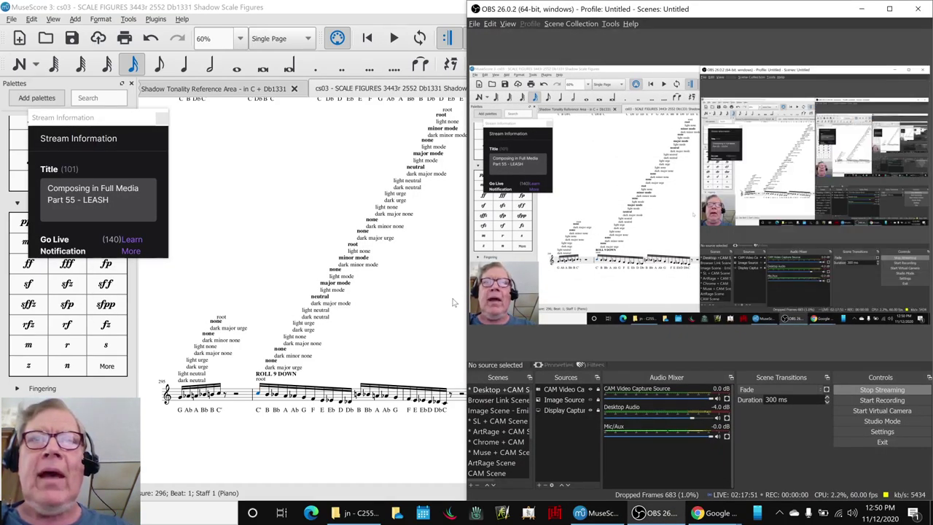